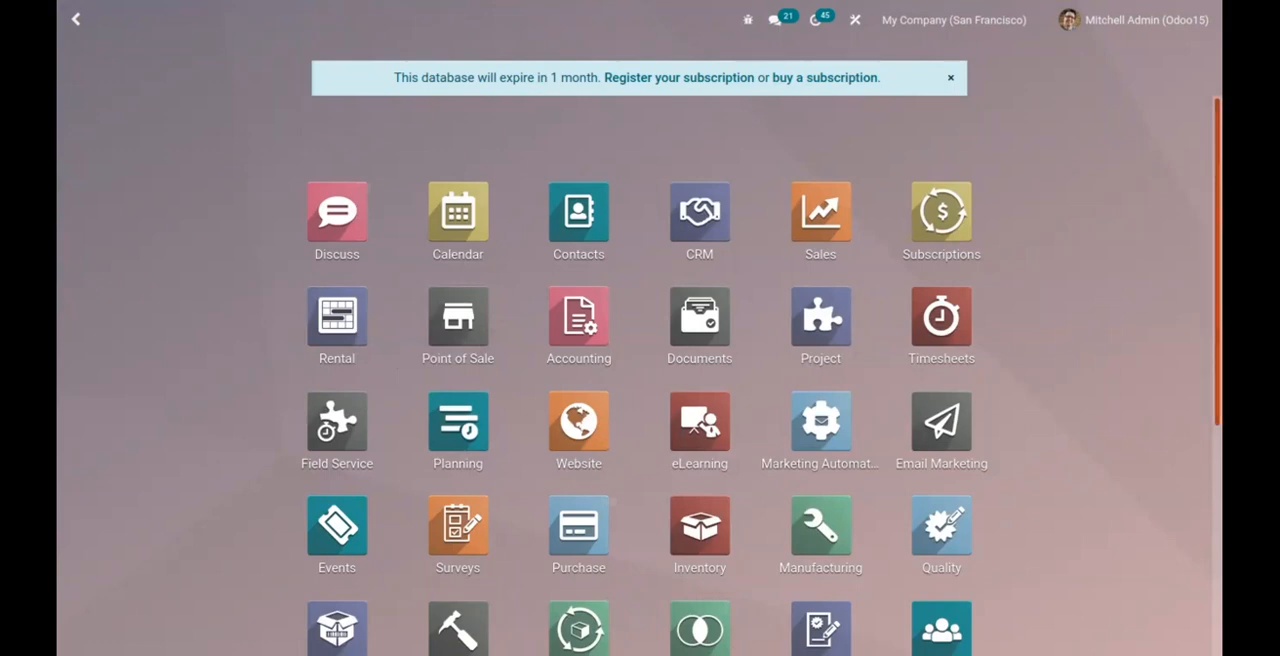
Enable Visits to Leads under Lead Generation in the CRM settings and save the change.
scroll(640, 380, "down", 1)
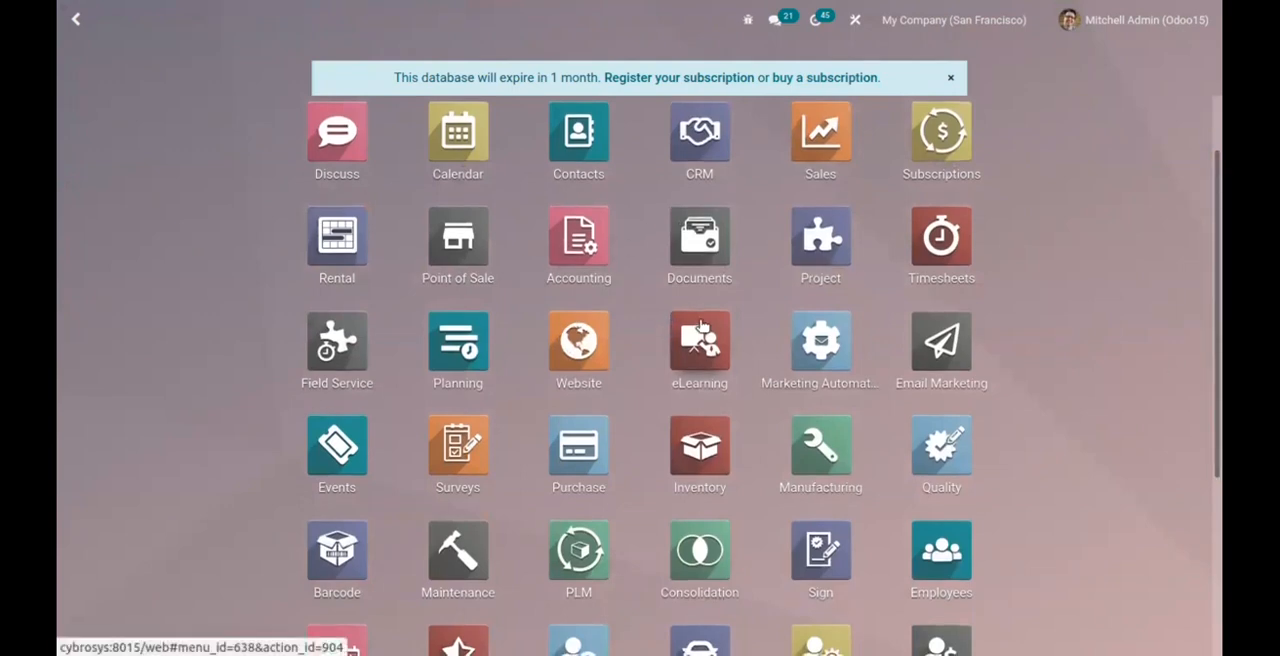
left_click(711, 155)
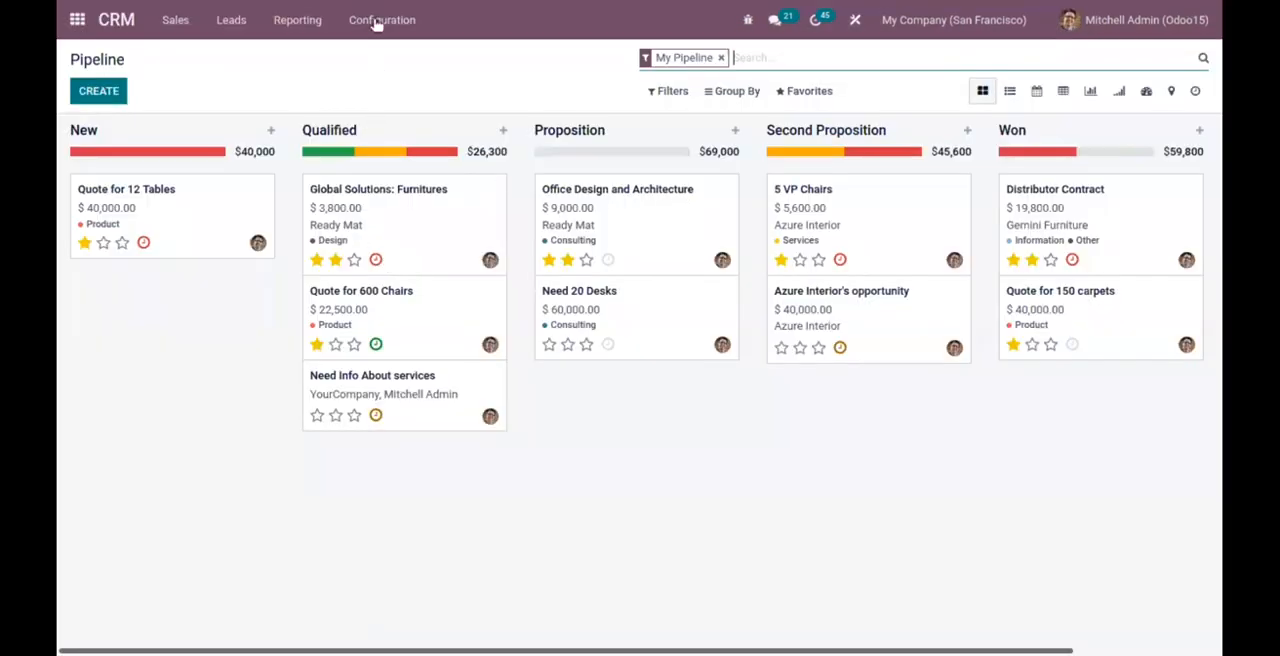
left_click(378, 22)
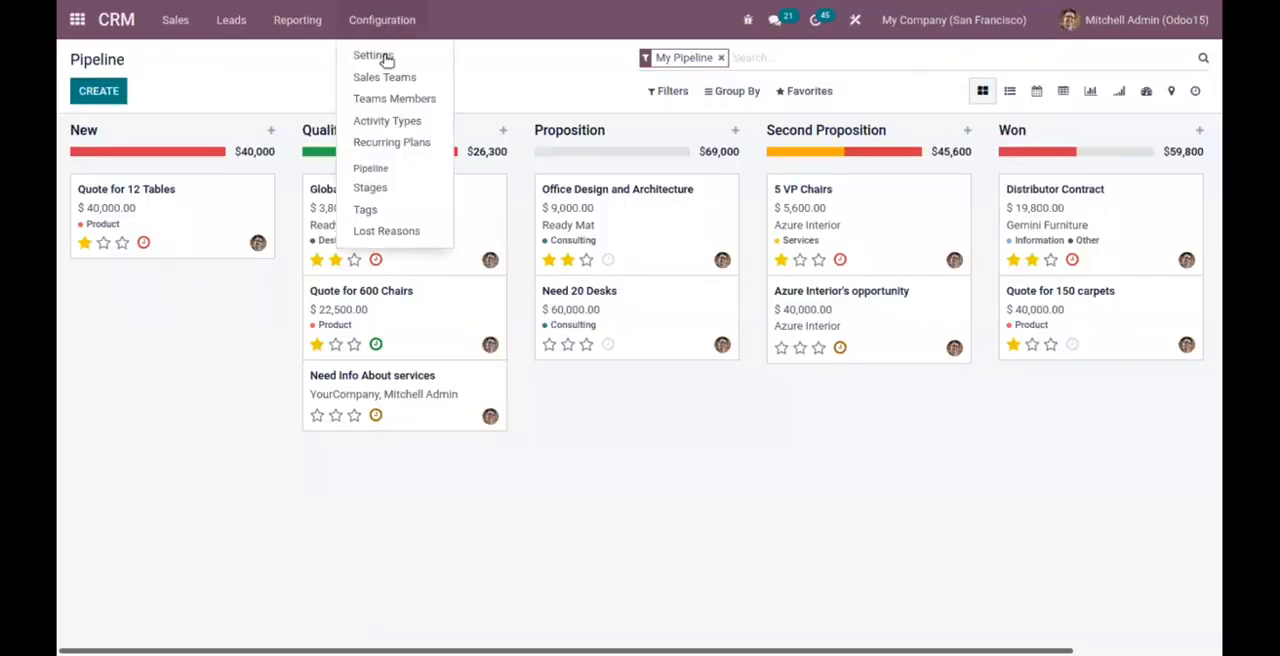
left_click(374, 52)
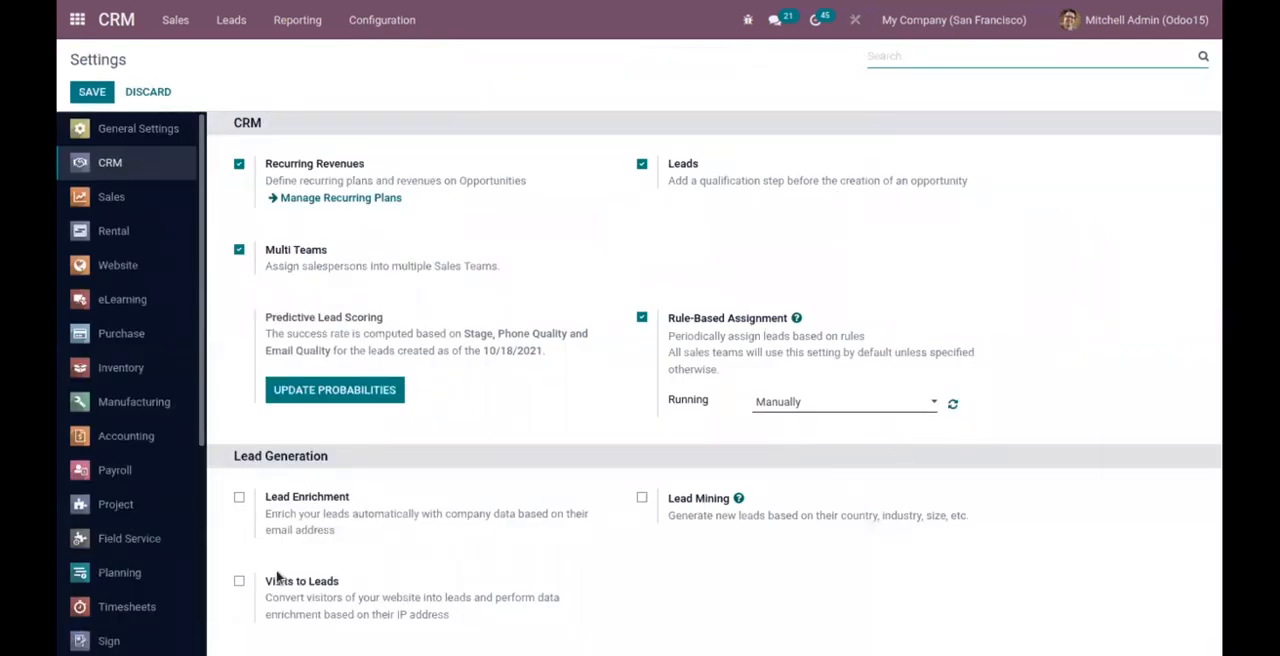
left_click(240, 584)
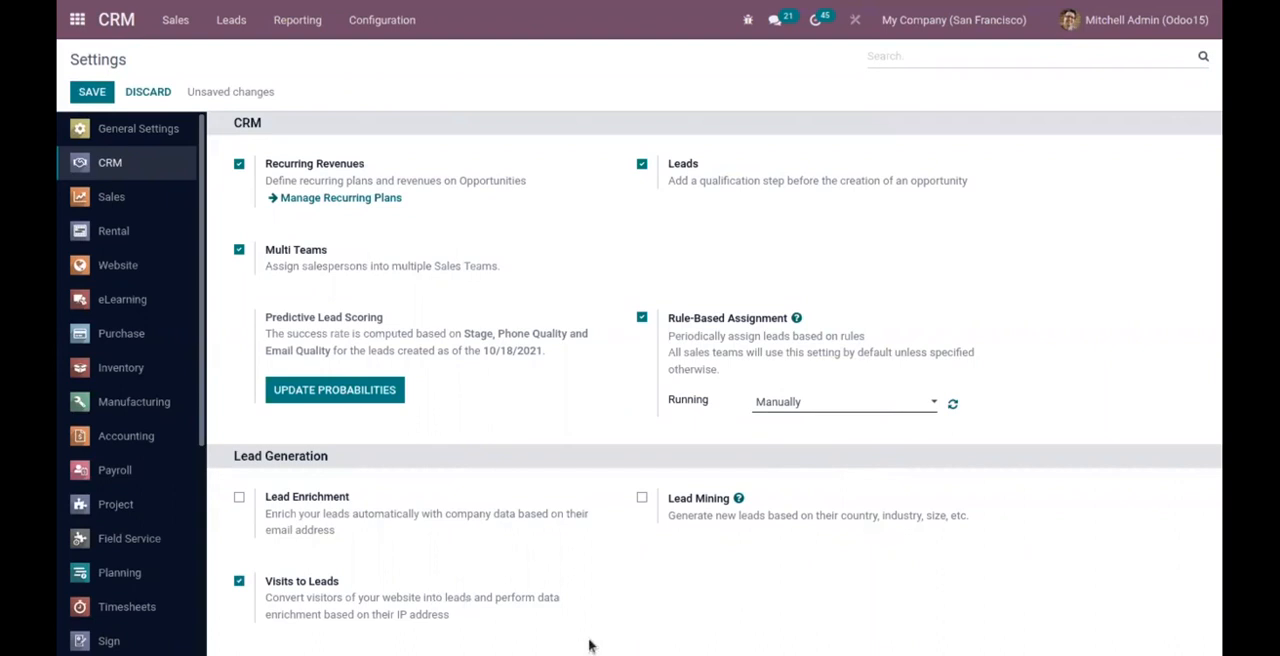
left_click(88, 92)
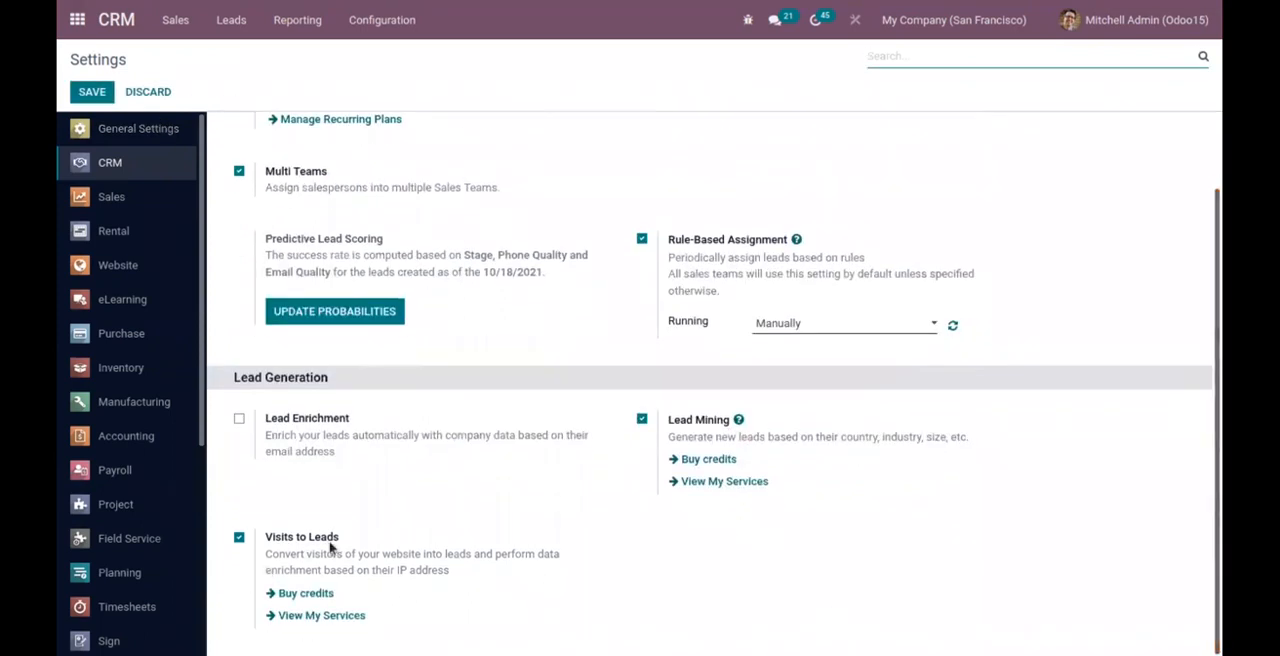
Check the Visits to Leads credit options and review the Lead Generation and Partner Autocomplete service details before returning to the CRM settings.
mouse_move(331, 539)
left_click(314, 596)
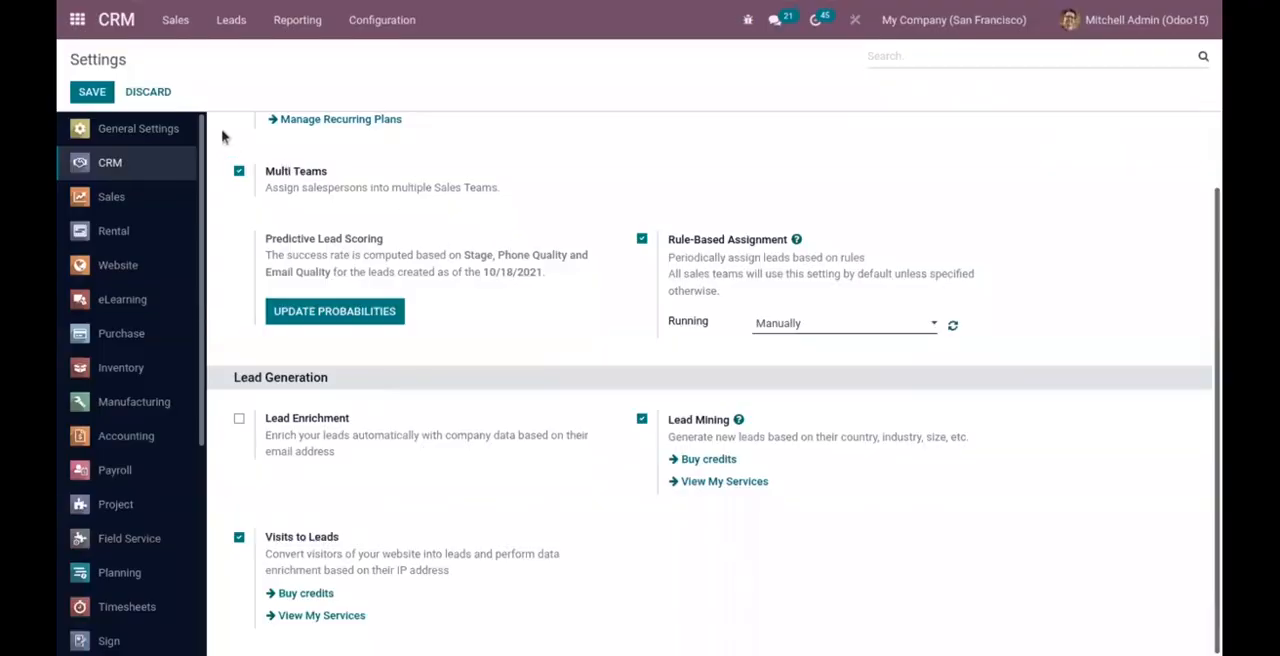
left_click(322, 616)
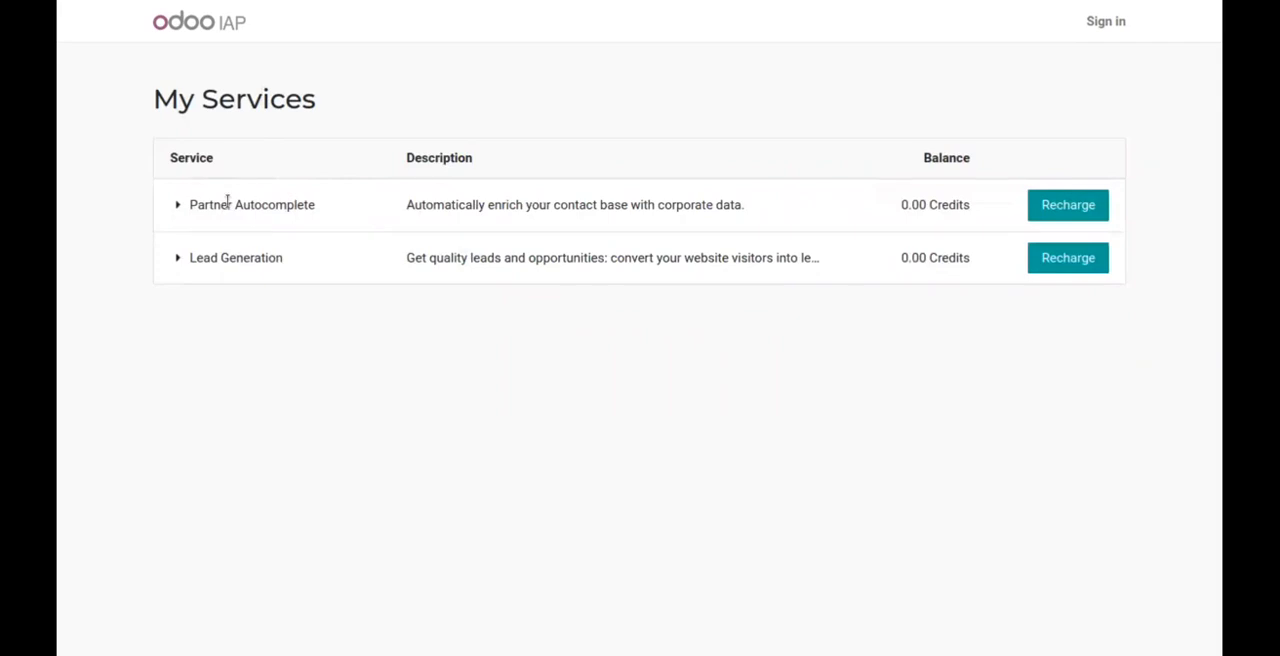
left_click(178, 260)
left_click(177, 259)
left_click(176, 260)
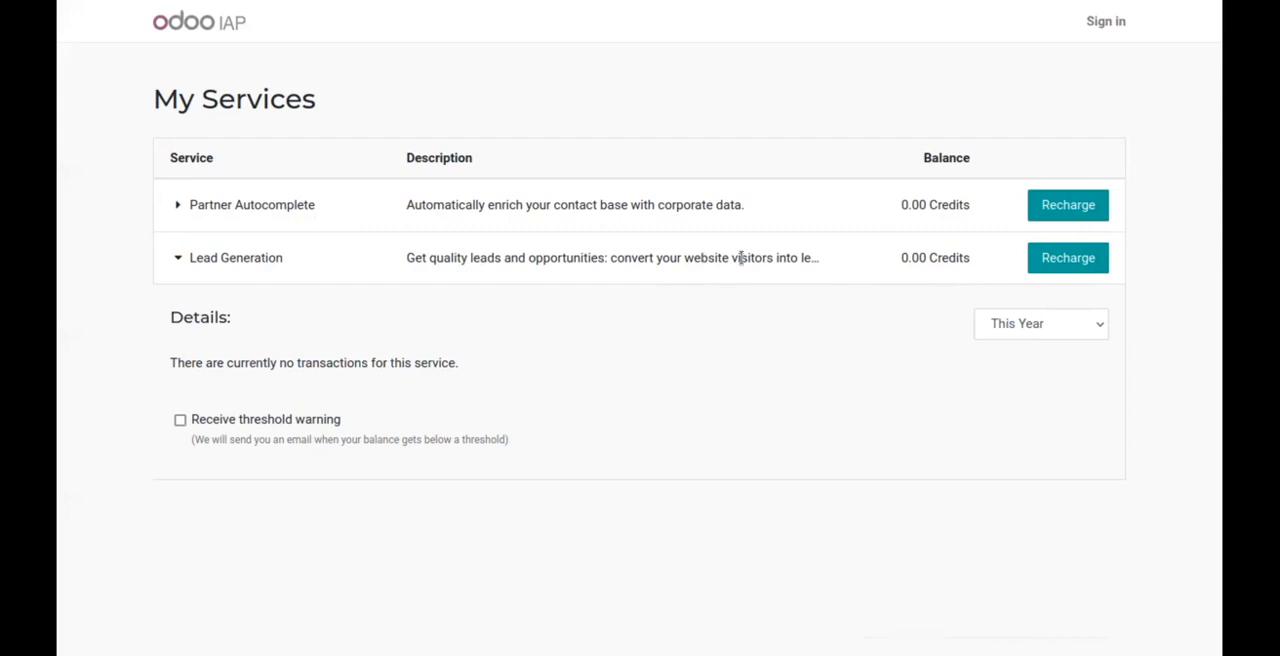
left_click(177, 205)
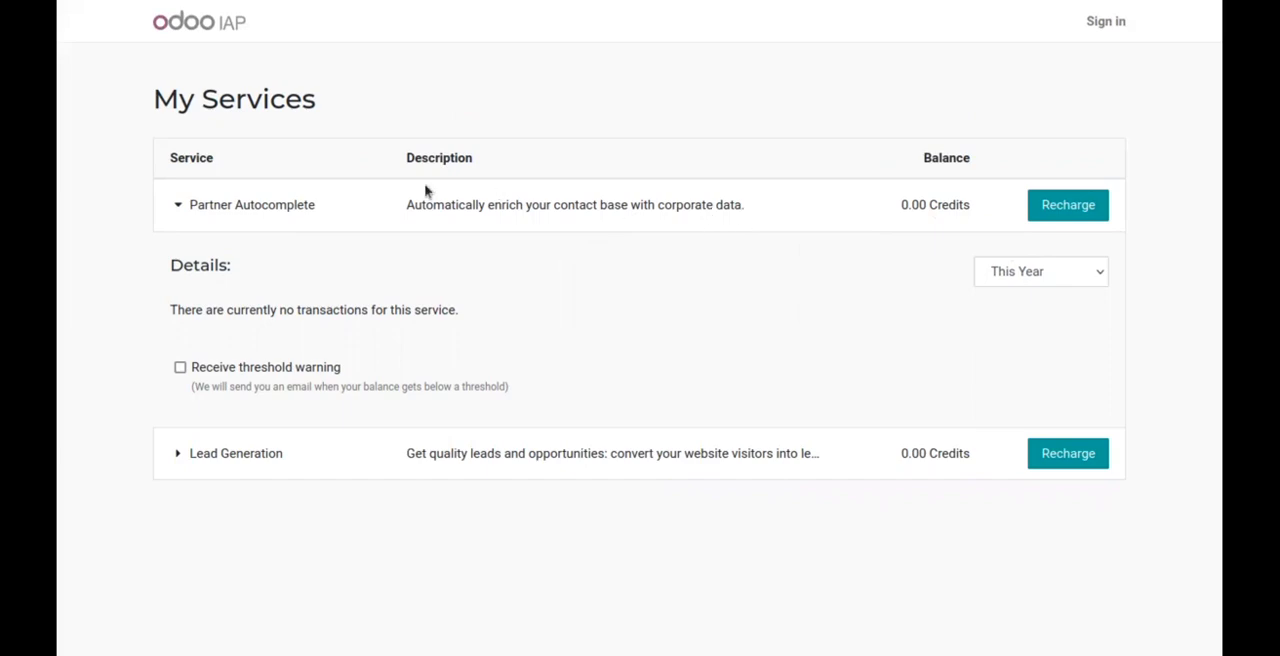
left_click(136, 18)
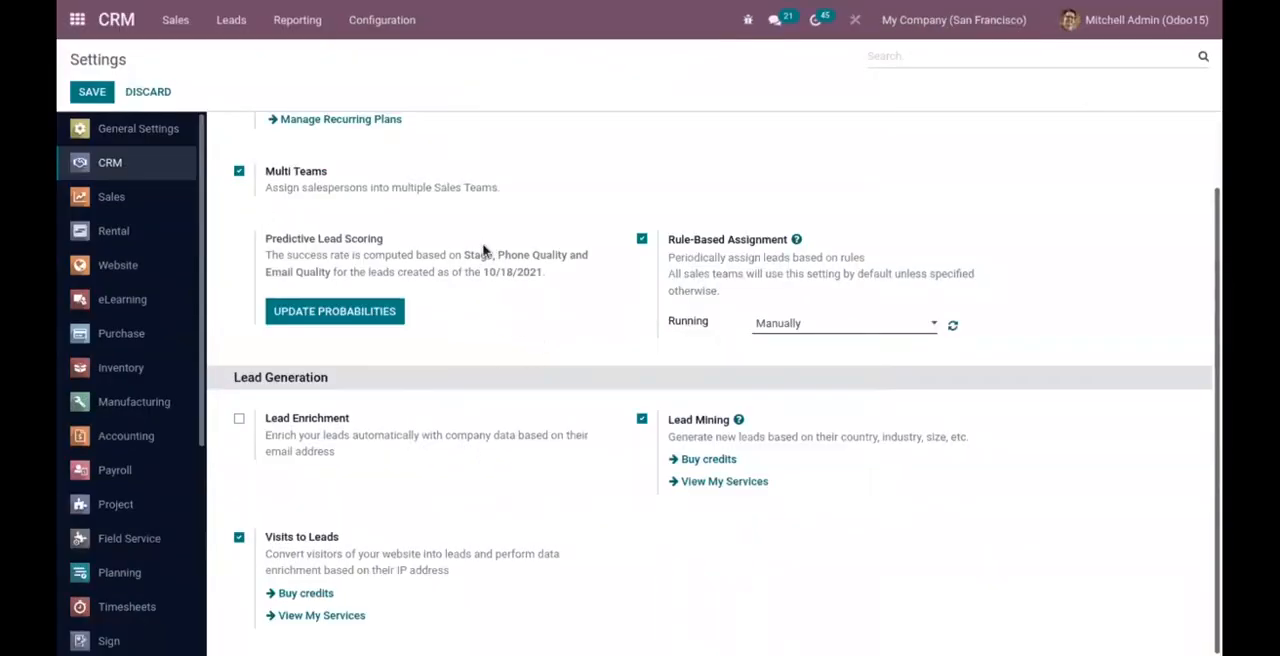
Start a new rule in the CRM's Visits to Leads Rules.
left_click(372, 20)
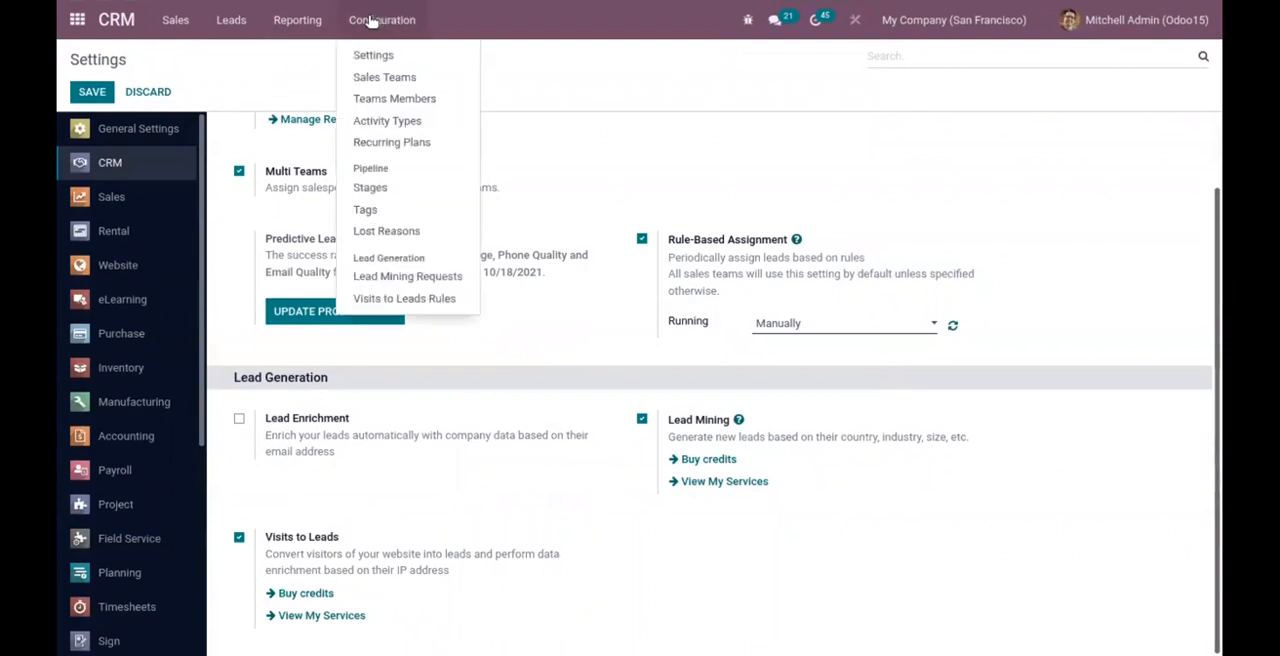
left_click(405, 299)
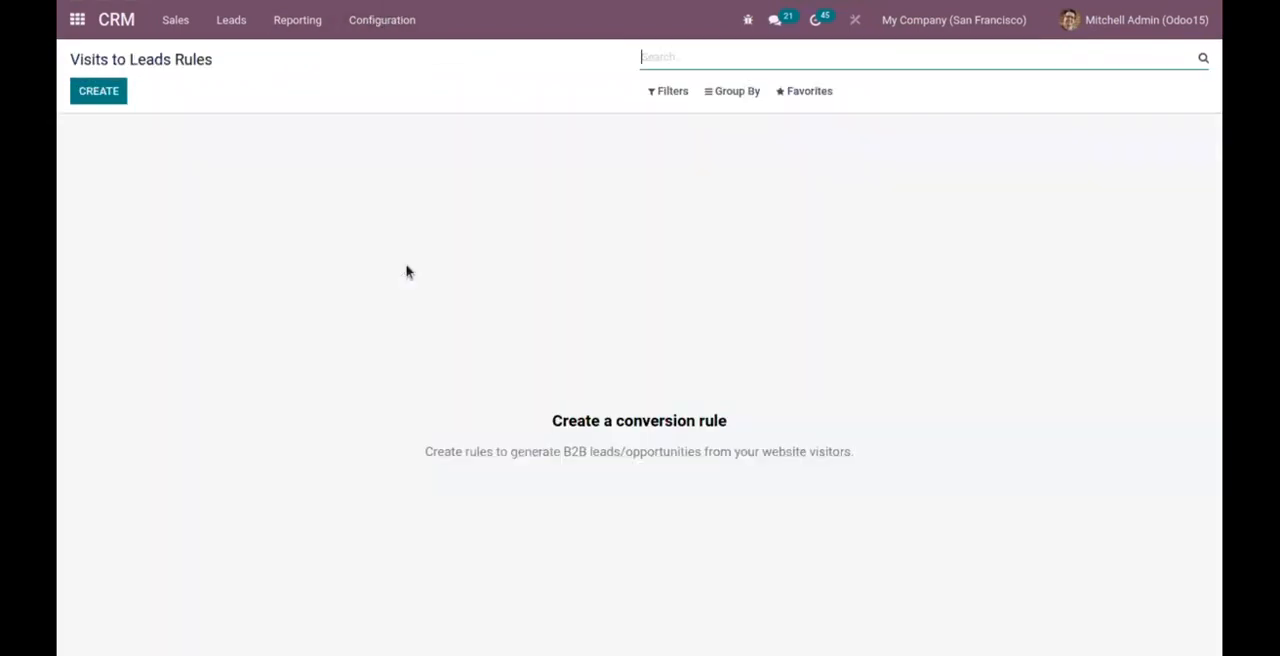
left_click(100, 92)
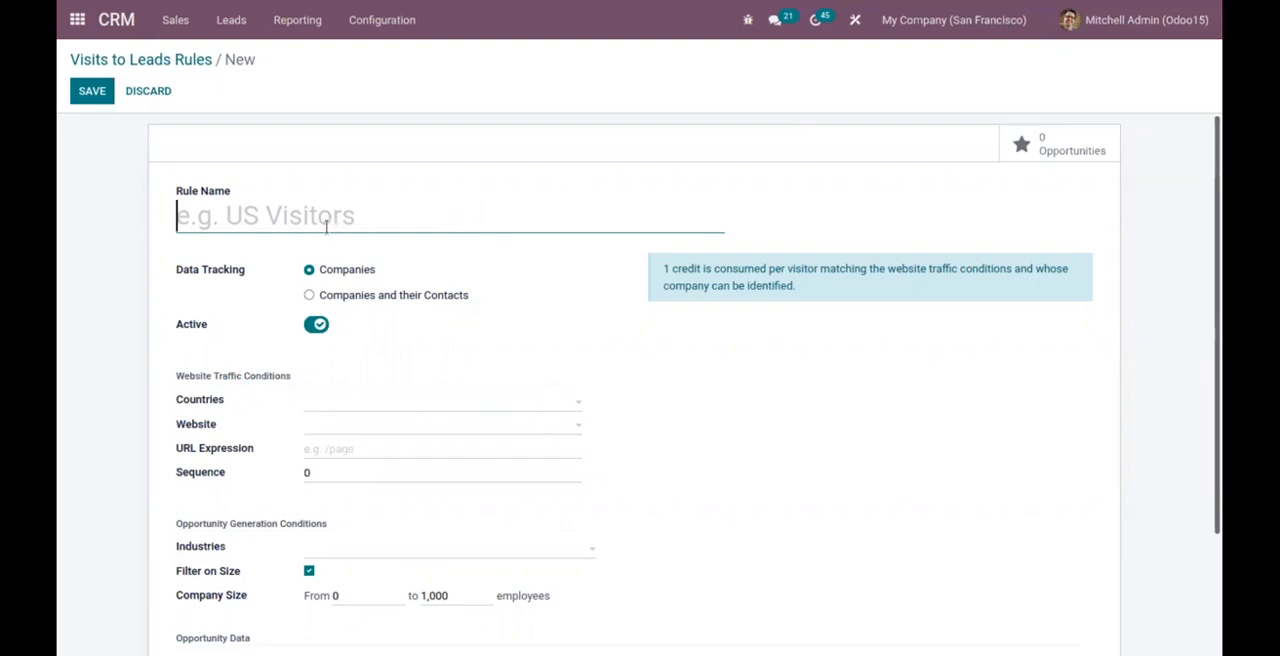
Name the new rule "Ageria visitors".
left_click(337, 402)
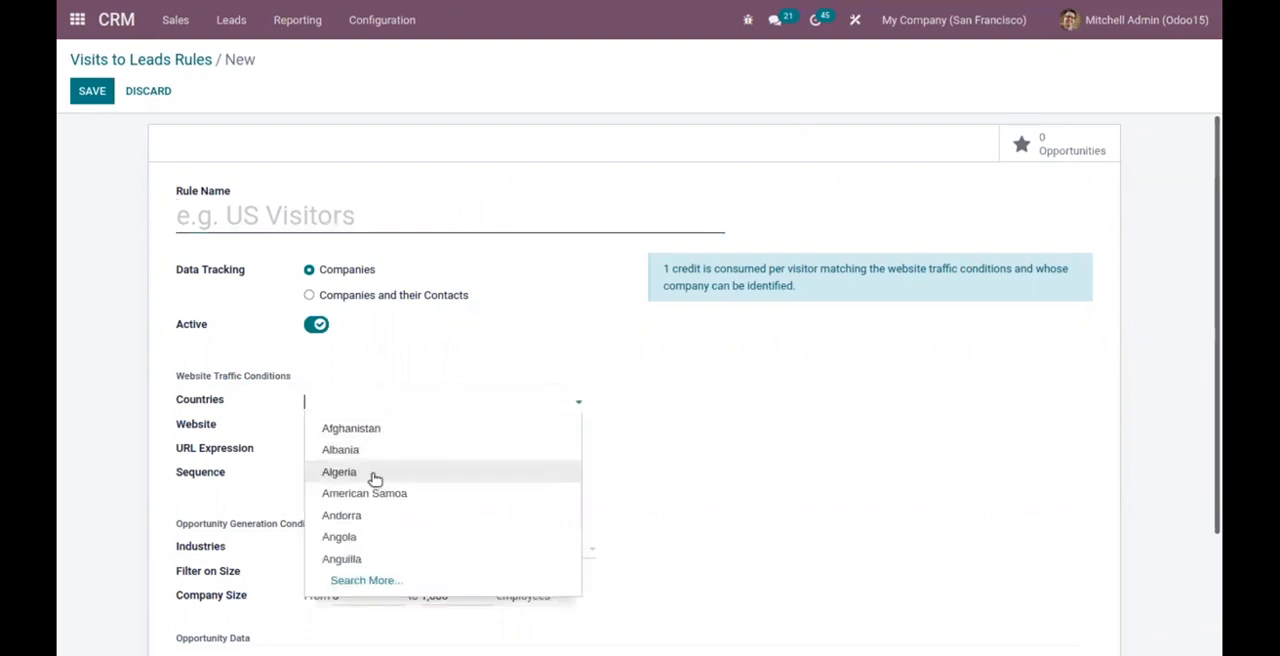
left_click(289, 257)
left_click(300, 210)
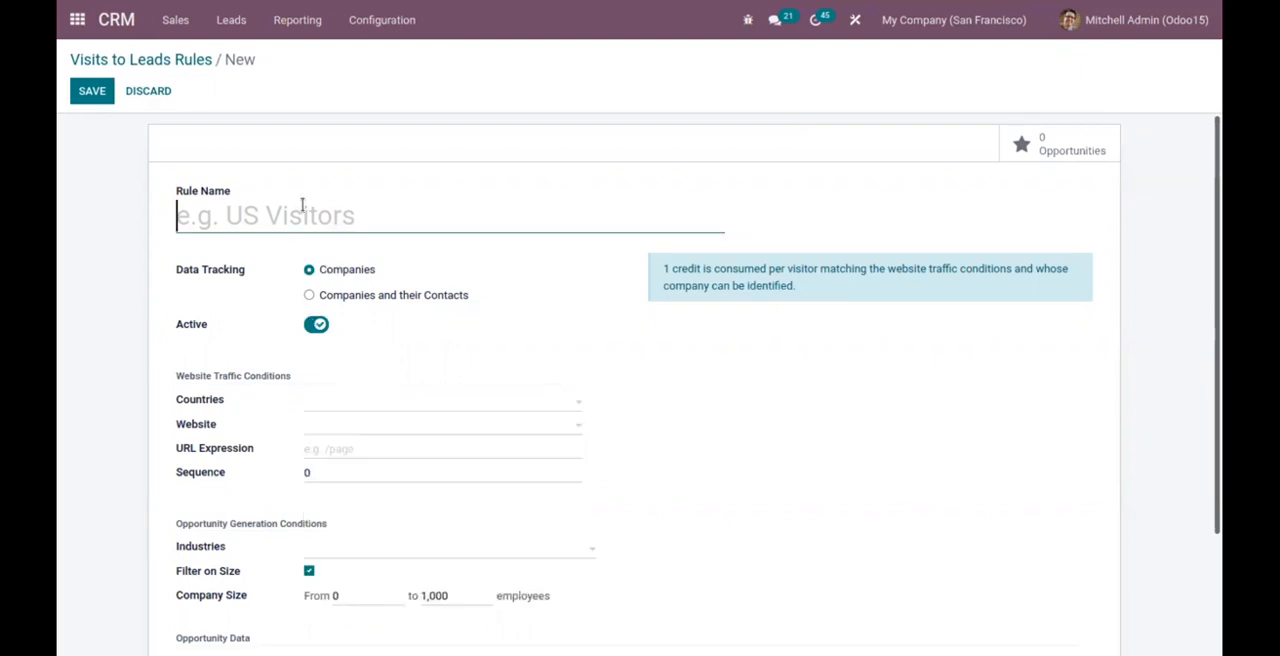
type("a")
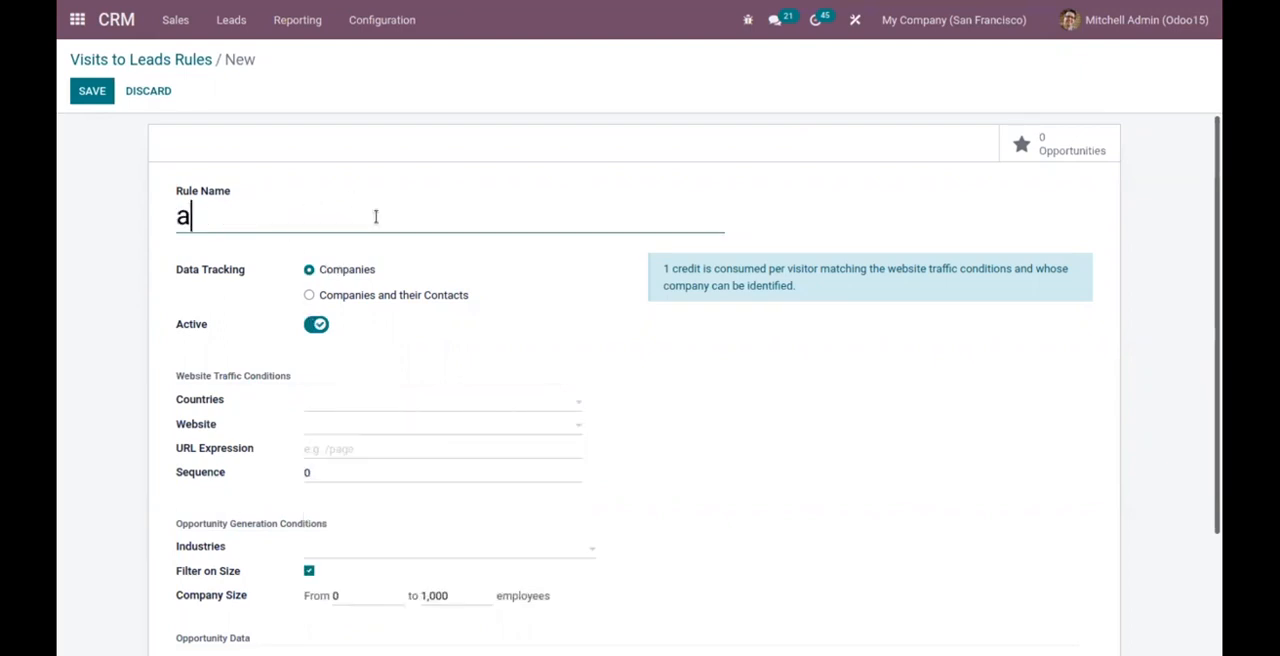
type("LGERI")
key("BackSpace")
key("BackSpace")
key("BackSpace")
key("BackSpace")
key("BackSpace")
key("BackSpace")
type("Ageria vis")
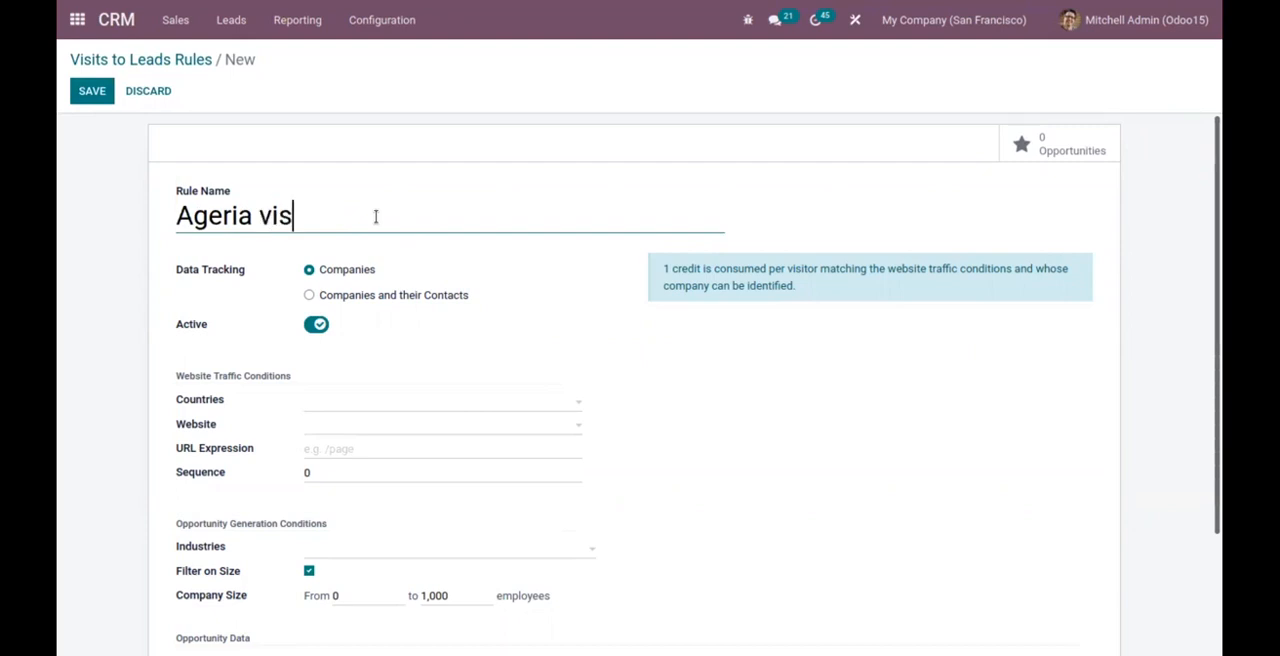
type("itors")
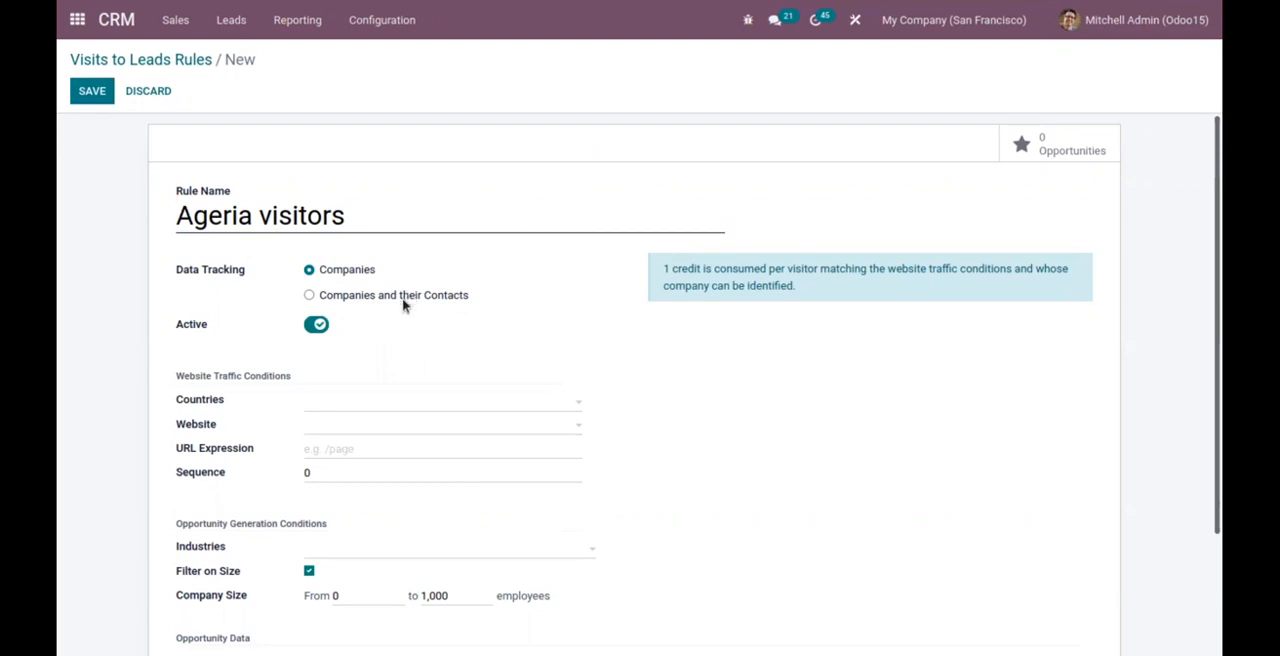
Set Data Tracking to Companies and their Contacts and correct the rule name to "Algeria visitors".
left_click(363, 298)
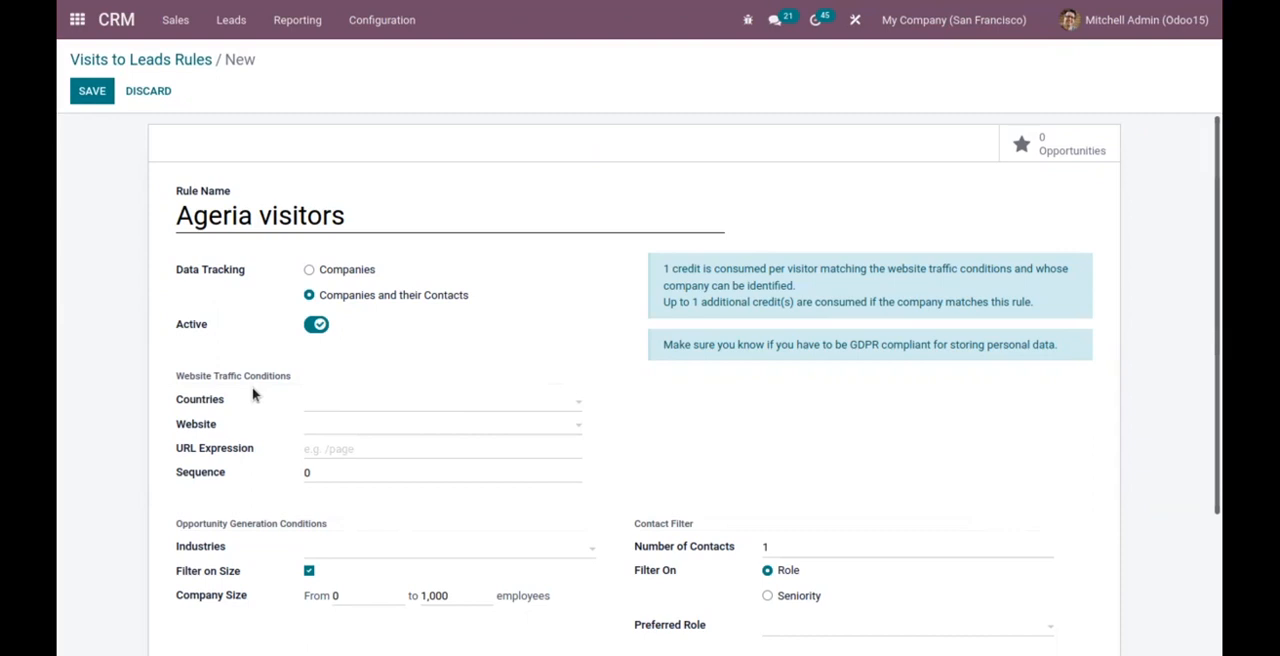
left_click(342, 407)
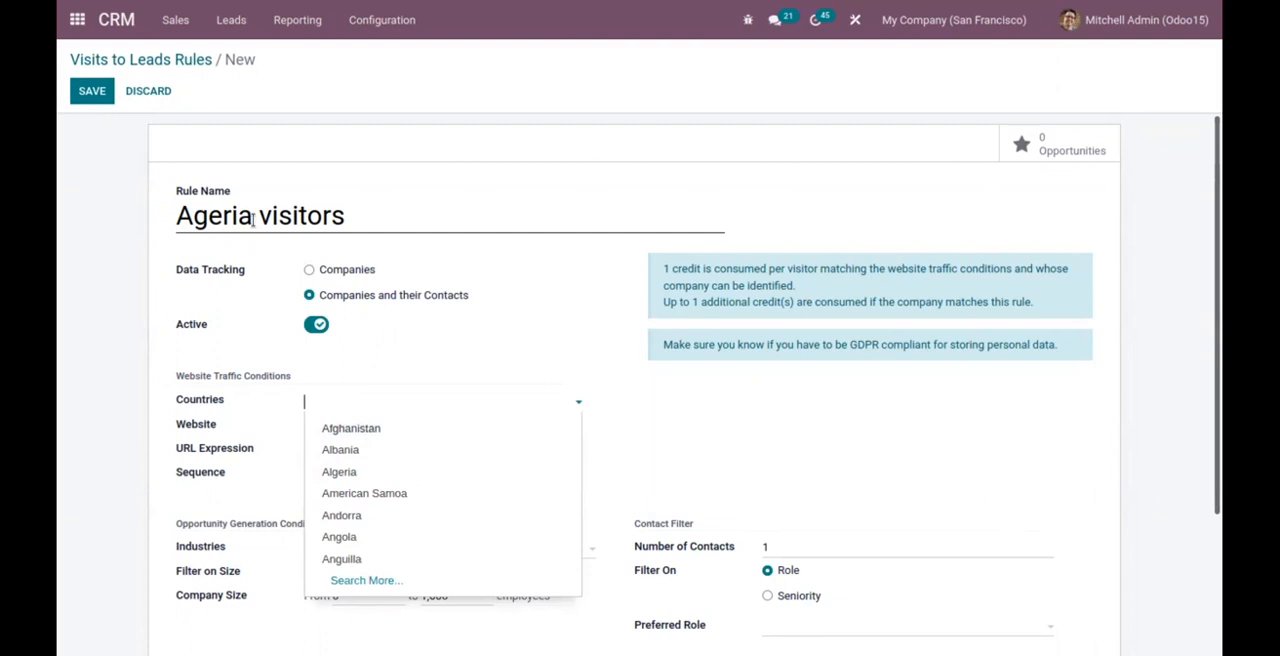
left_click(203, 218)
left_click(194, 210)
type("l")
Set the website traffic conditions to the country Algeria and the website My Website, leaving States and URL Expression empty.
left_click(322, 404)
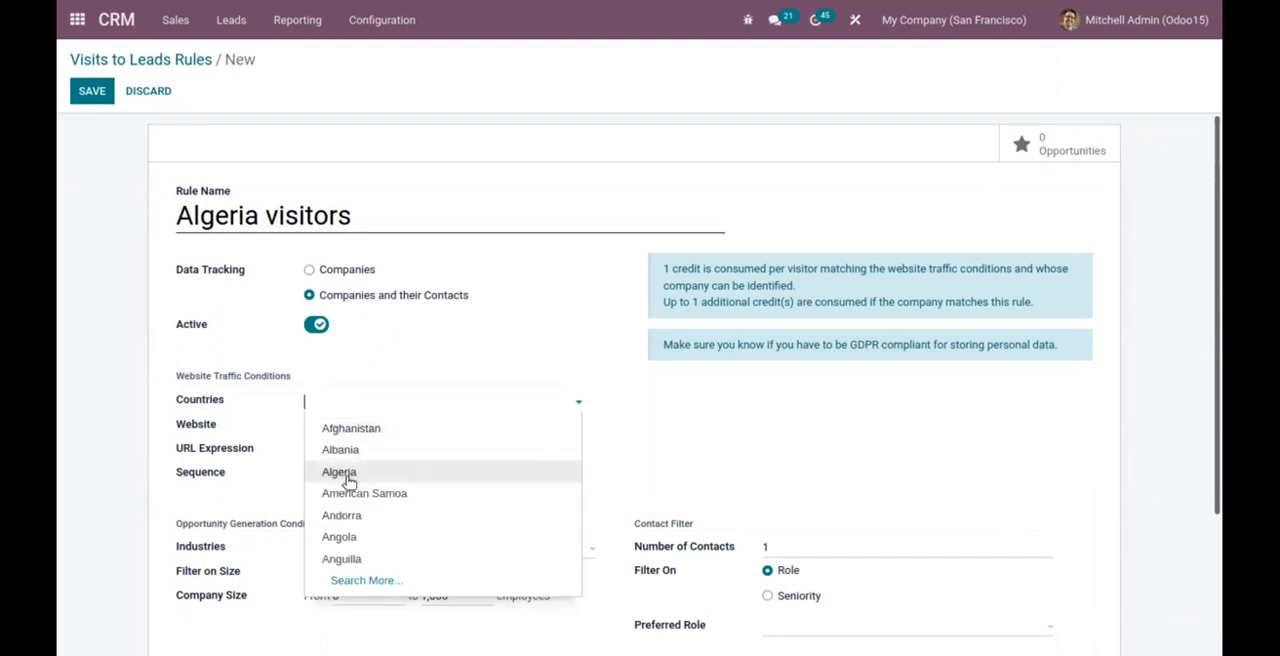
left_click(337, 471)
left_click(322, 431)
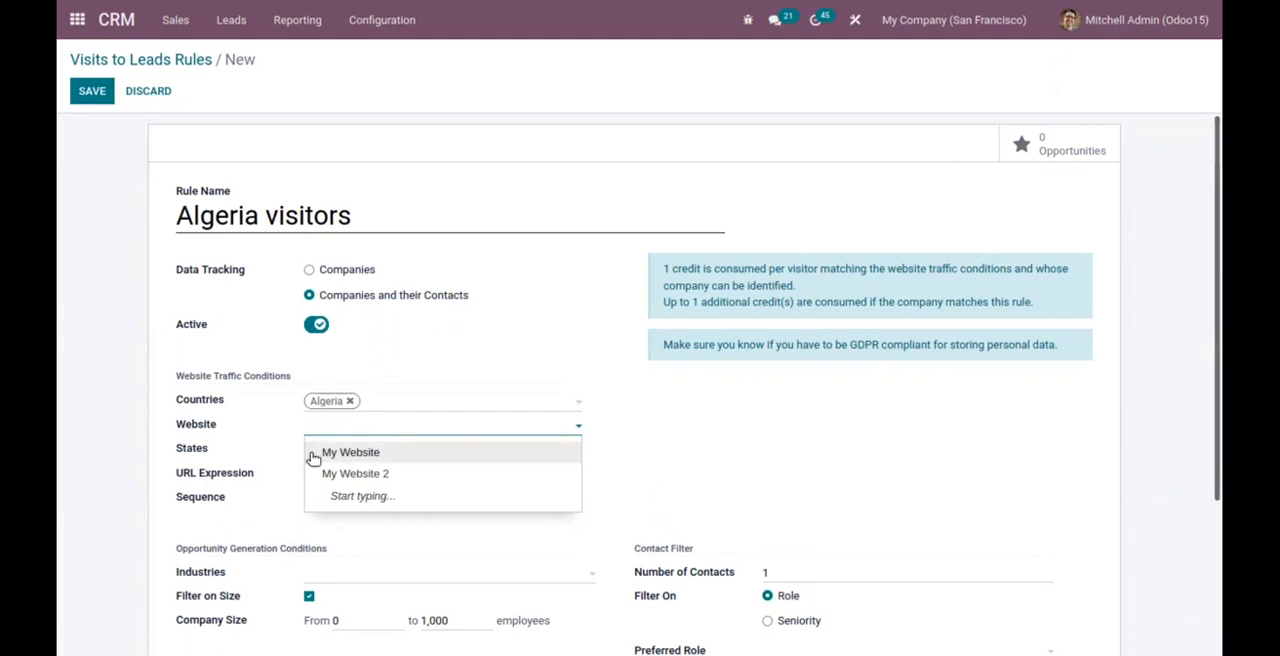
left_click(366, 455)
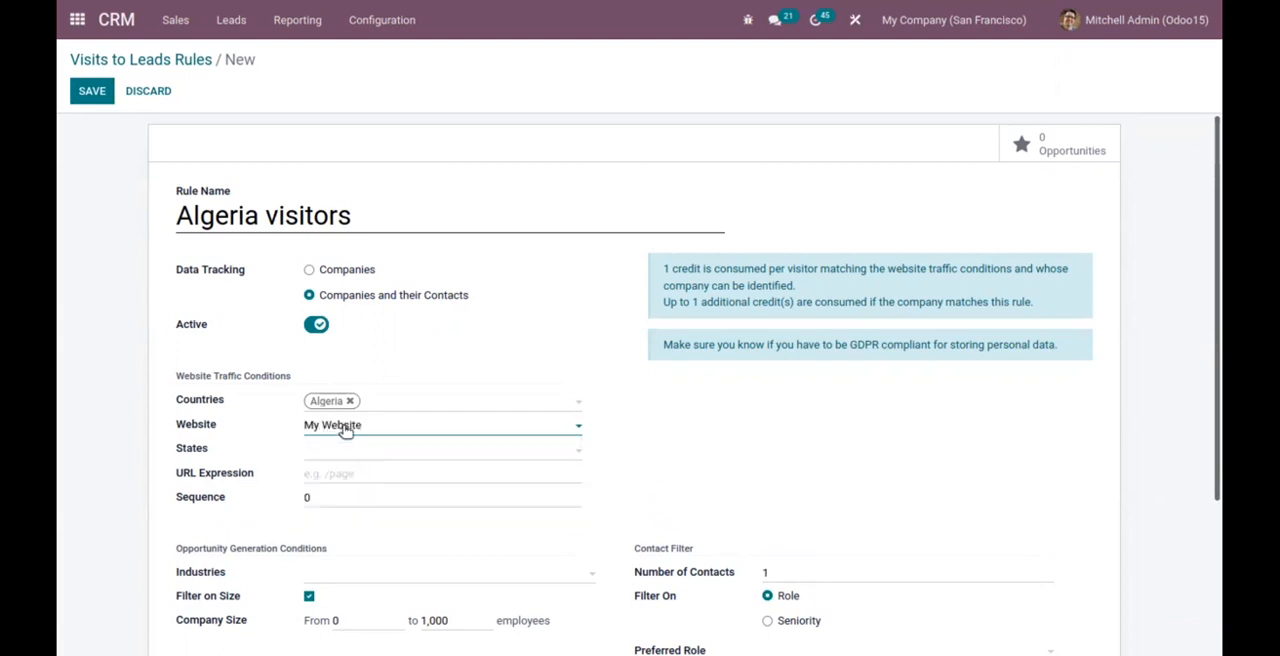
left_click(314, 452)
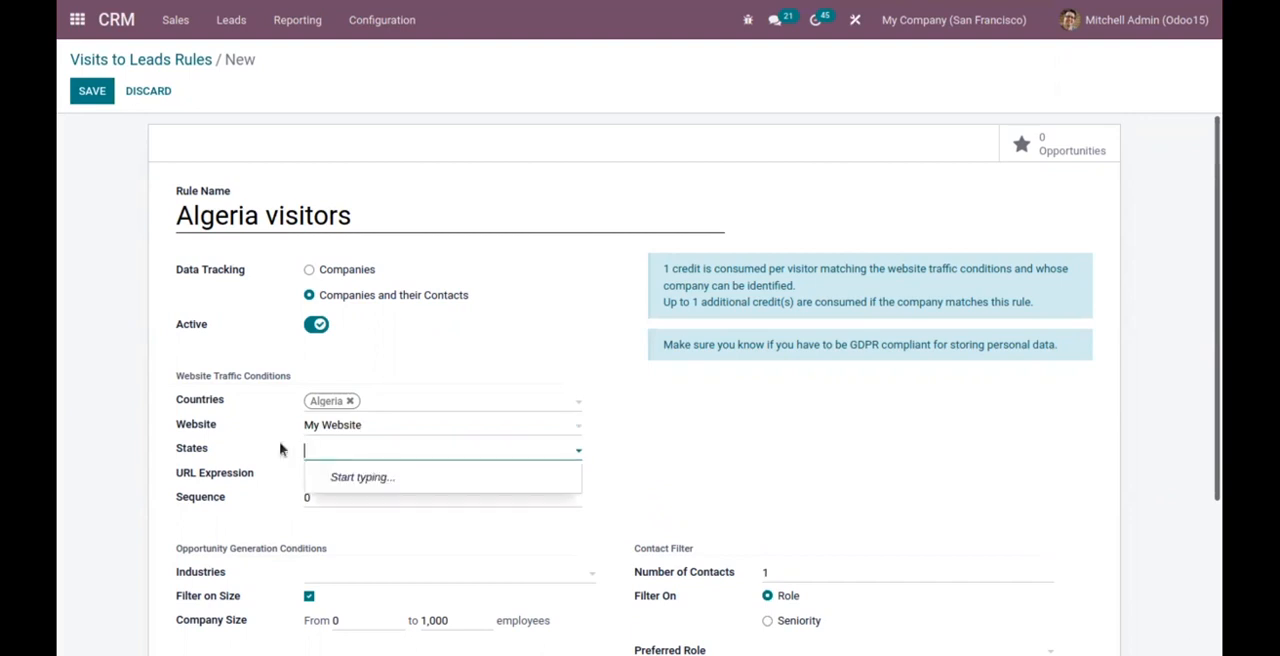
left_click(250, 449)
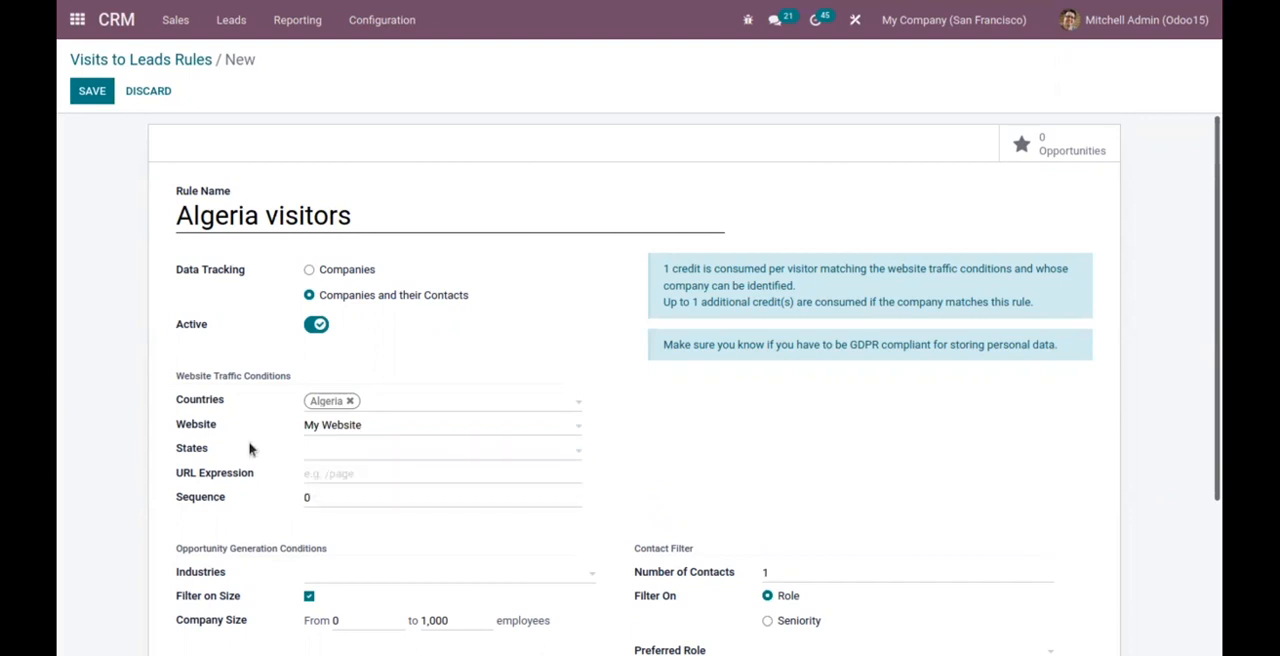
left_click(318, 473)
Add Retailing and Consumer Discretionary as industries in the opportunity generation conditions, keeping the default company size range.
scroll(869, 363, "down", 1)
scroll(851, 437, "down", 3)
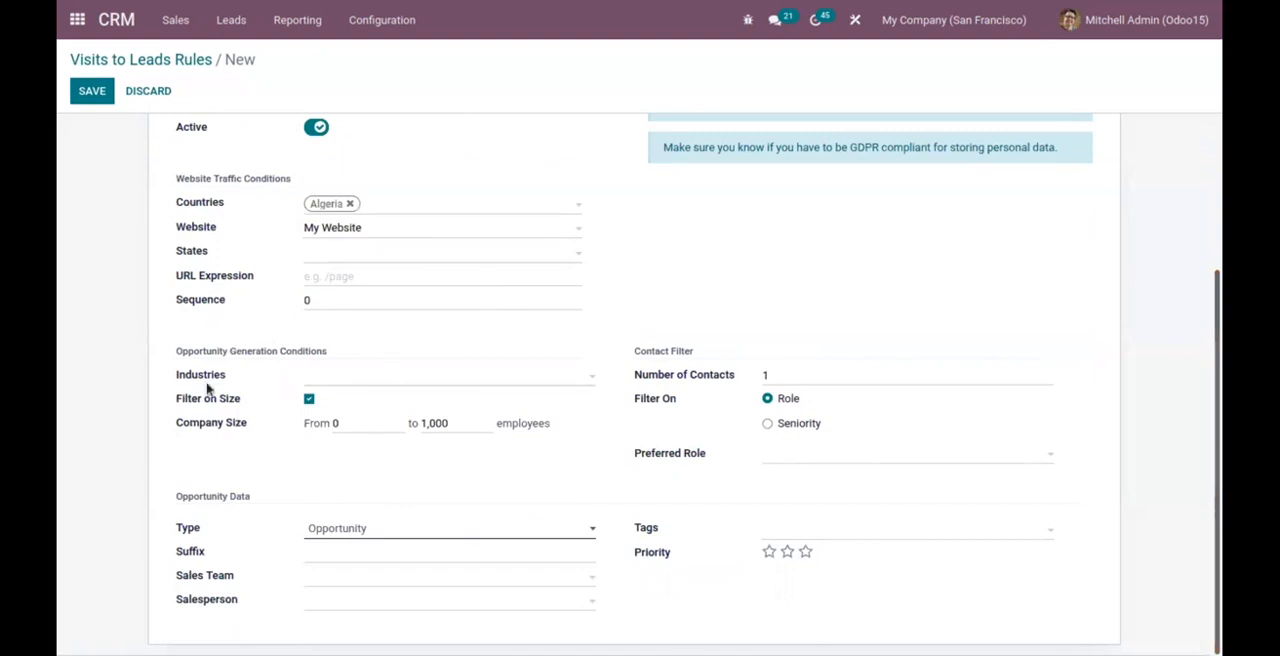
left_click(335, 384)
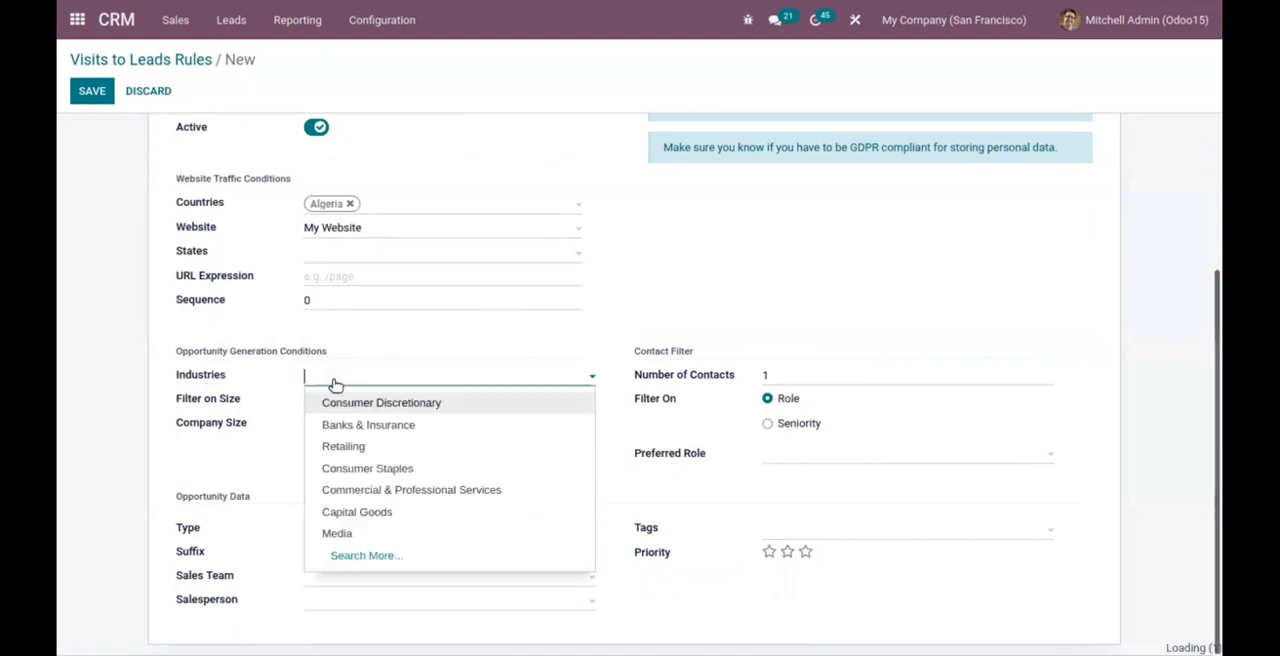
left_click(391, 447)
left_click(397, 385)
left_click(406, 403)
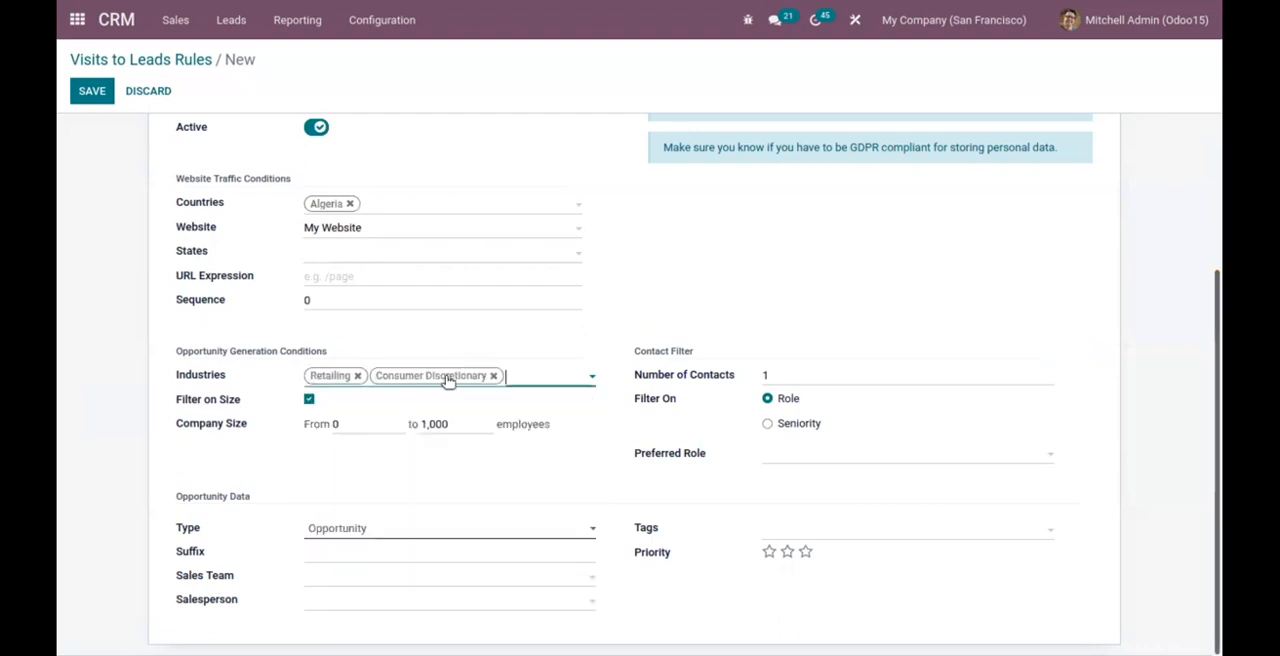
left_click(519, 381)
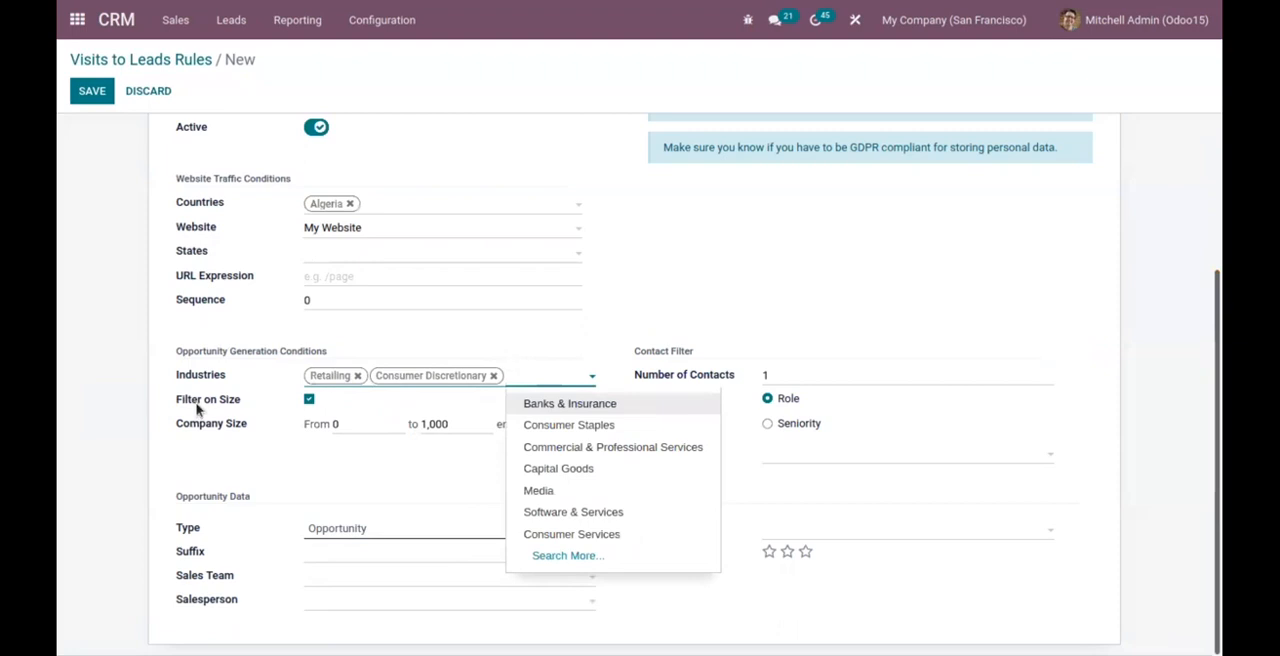
left_click(243, 399)
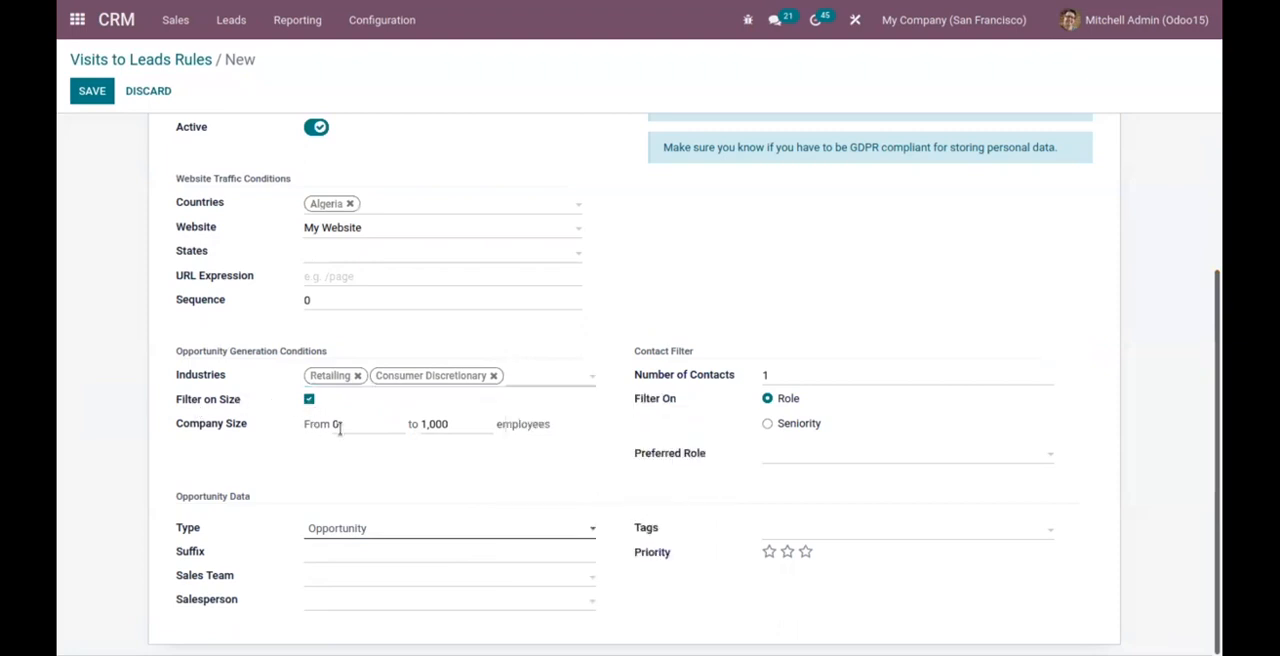
left_click_drag(355, 427, 325, 424)
left_click(403, 413)
Set the contact filter to 2 contacts, filtered on Seniority with Director as the seniority.
left_click(781, 374)
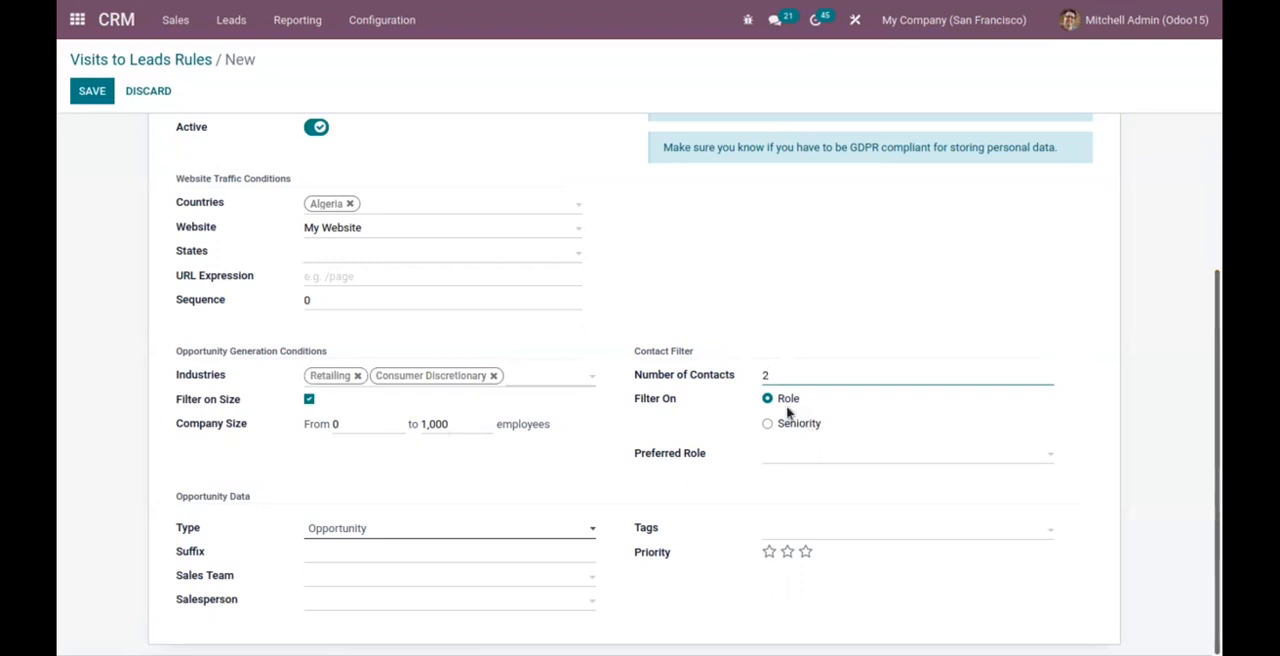
left_click(801, 423)
left_click(789, 400)
left_click(795, 422)
left_click(803, 460)
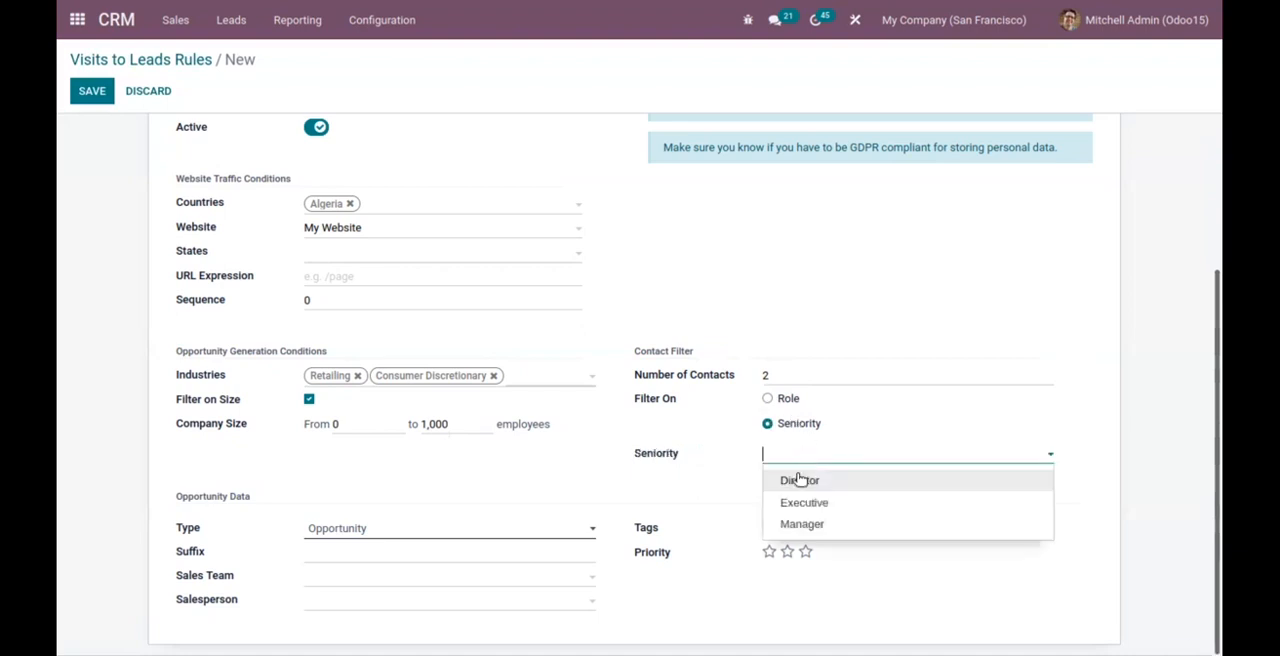
left_click(800, 481)
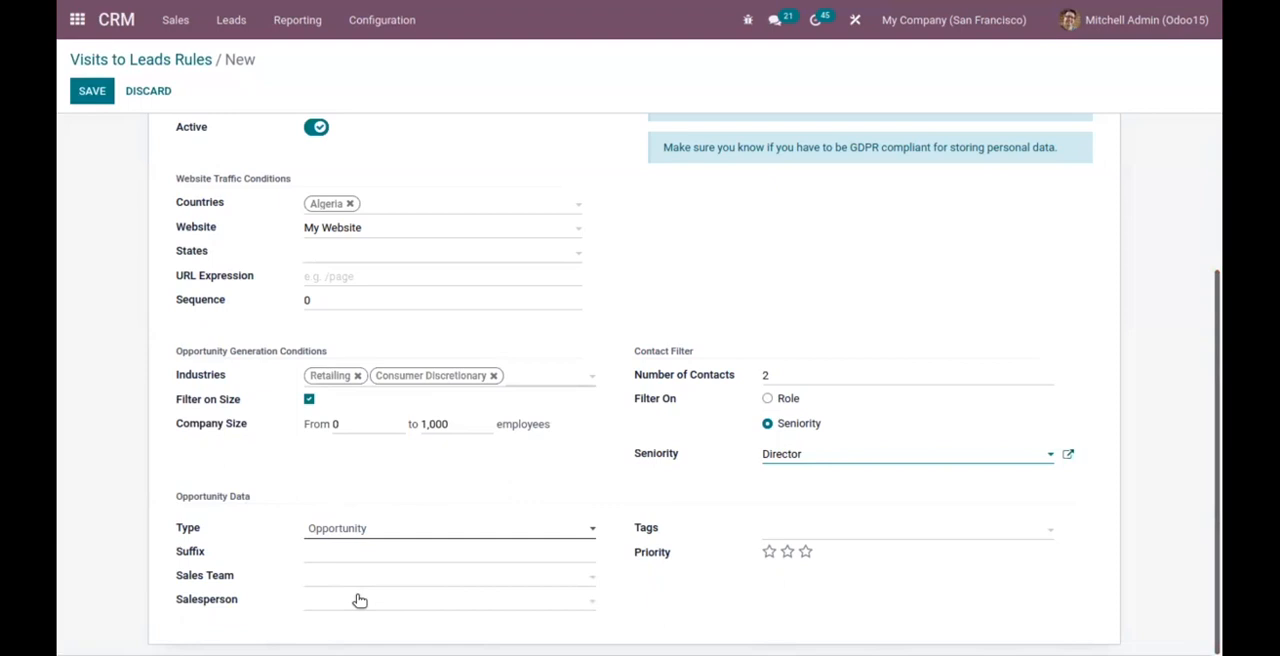
Switch the rule's generated record type to Lead and back to Opportunity.
left_click(343, 528)
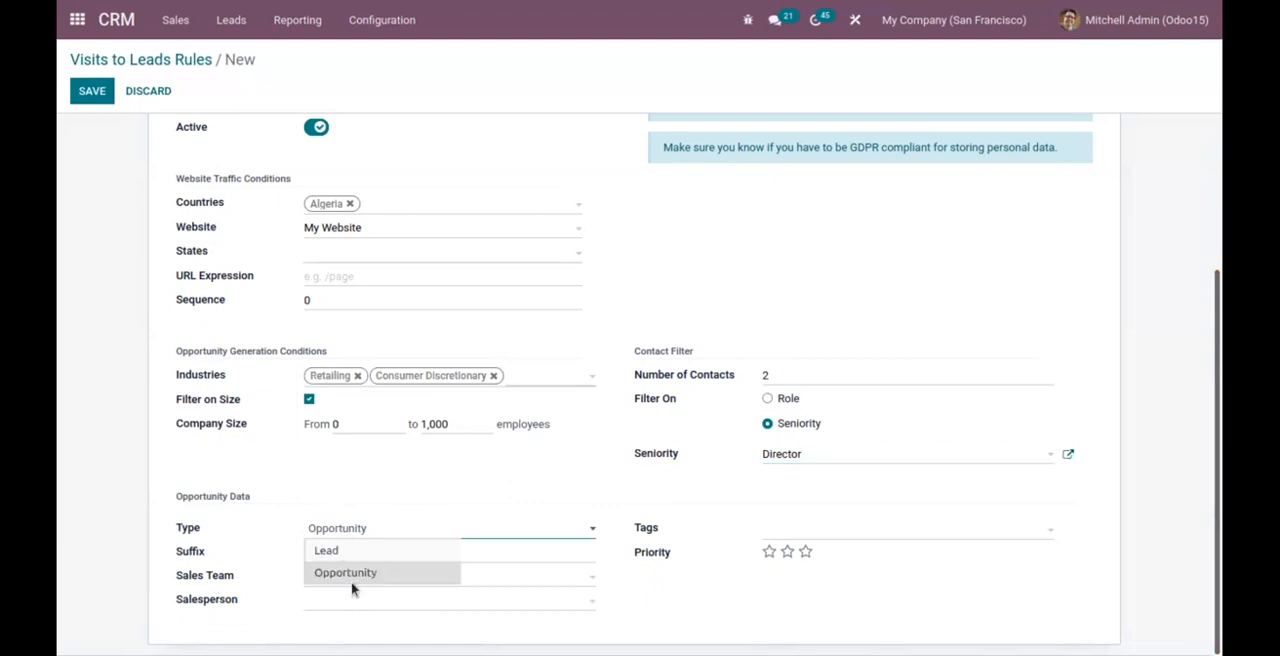
left_click(351, 551)
left_click(354, 531)
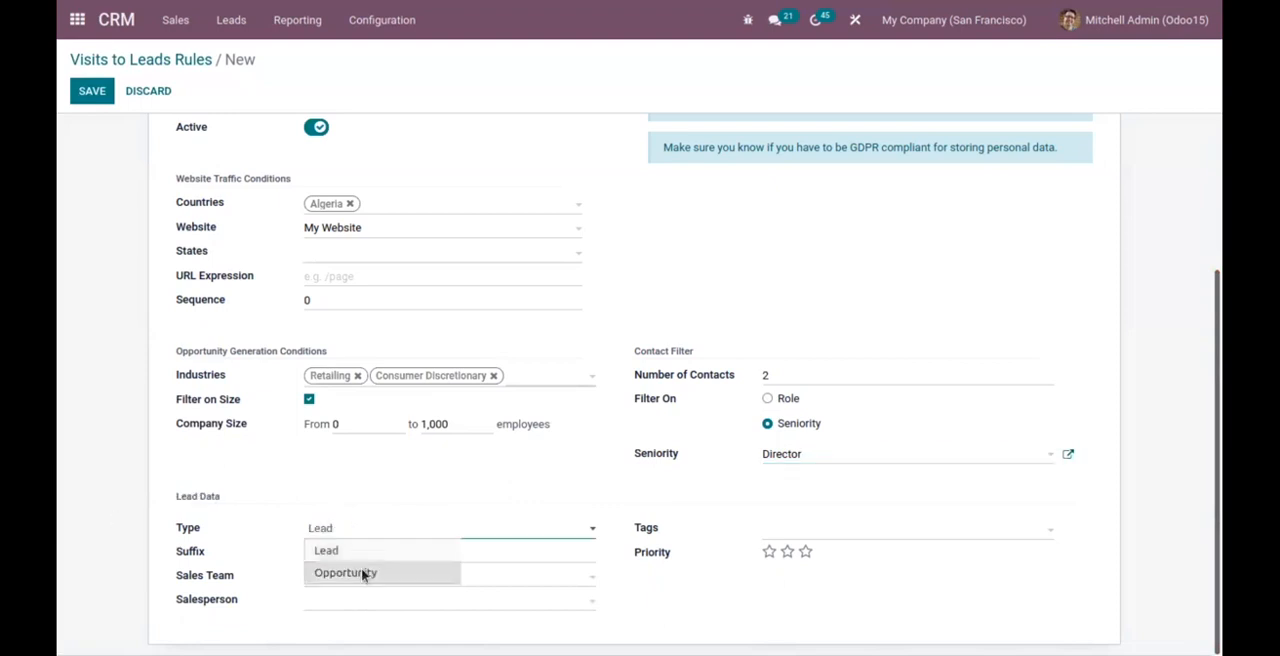
left_click(358, 572)
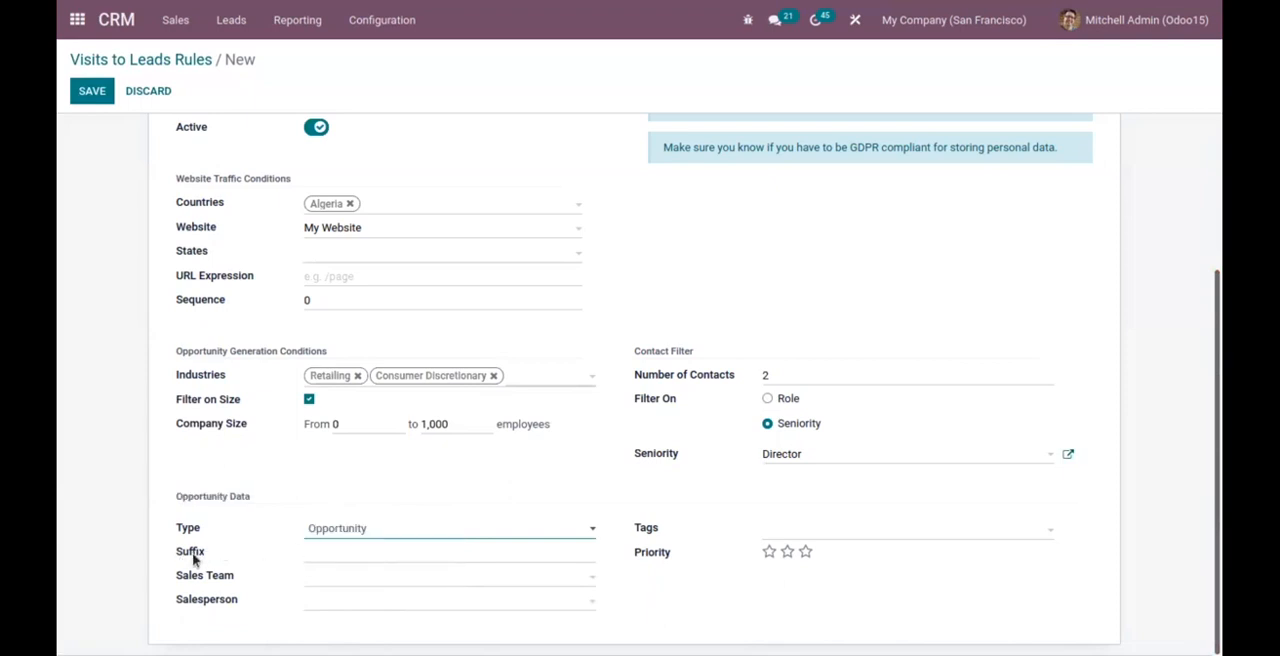
Assign the generated opportunities to the Sales team with the current admin user as salesperson, leaving the suffix empty.
mouse_move(195, 561)
left_click(327, 578)
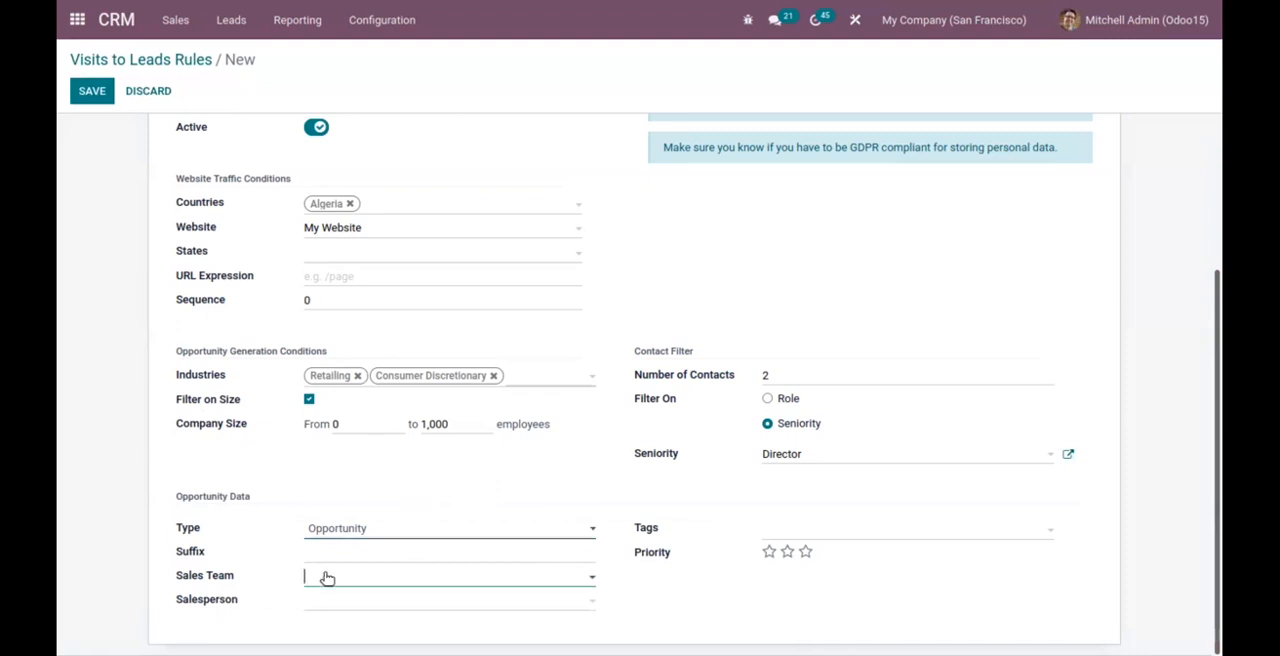
left_click(365, 465)
left_click(349, 599)
left_click(390, 553)
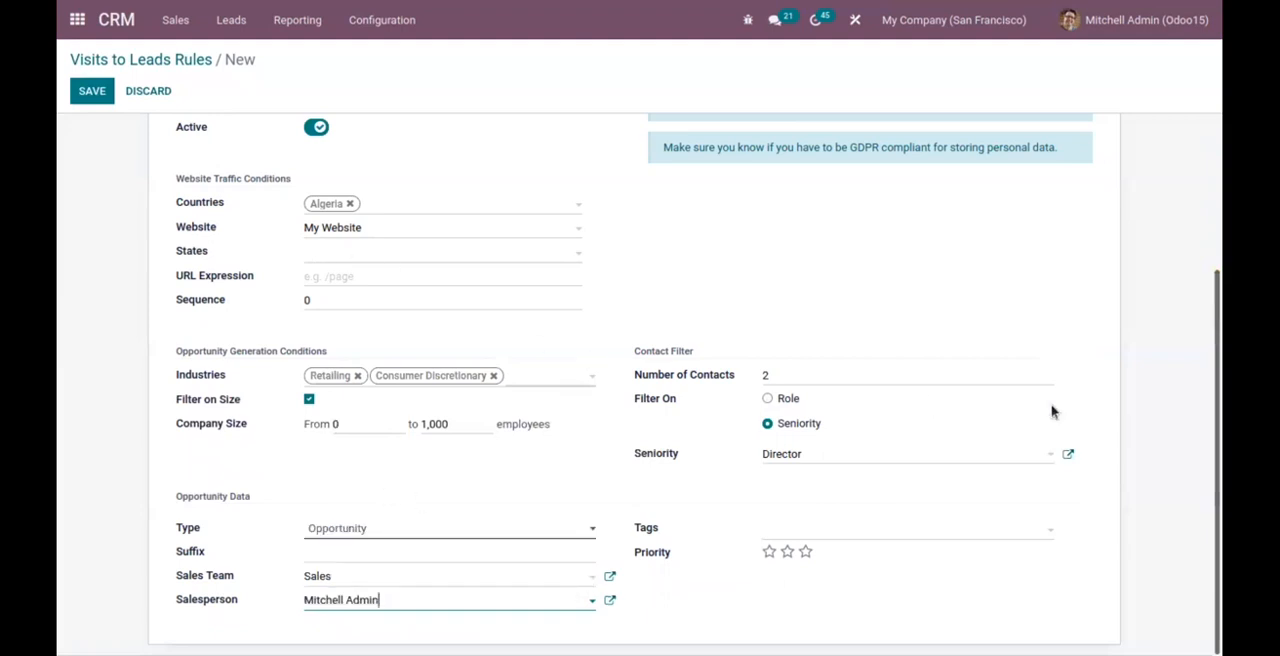
Add the tags Software and Product to the opportunity data and set the priority to three stars.
left_click(777, 532)
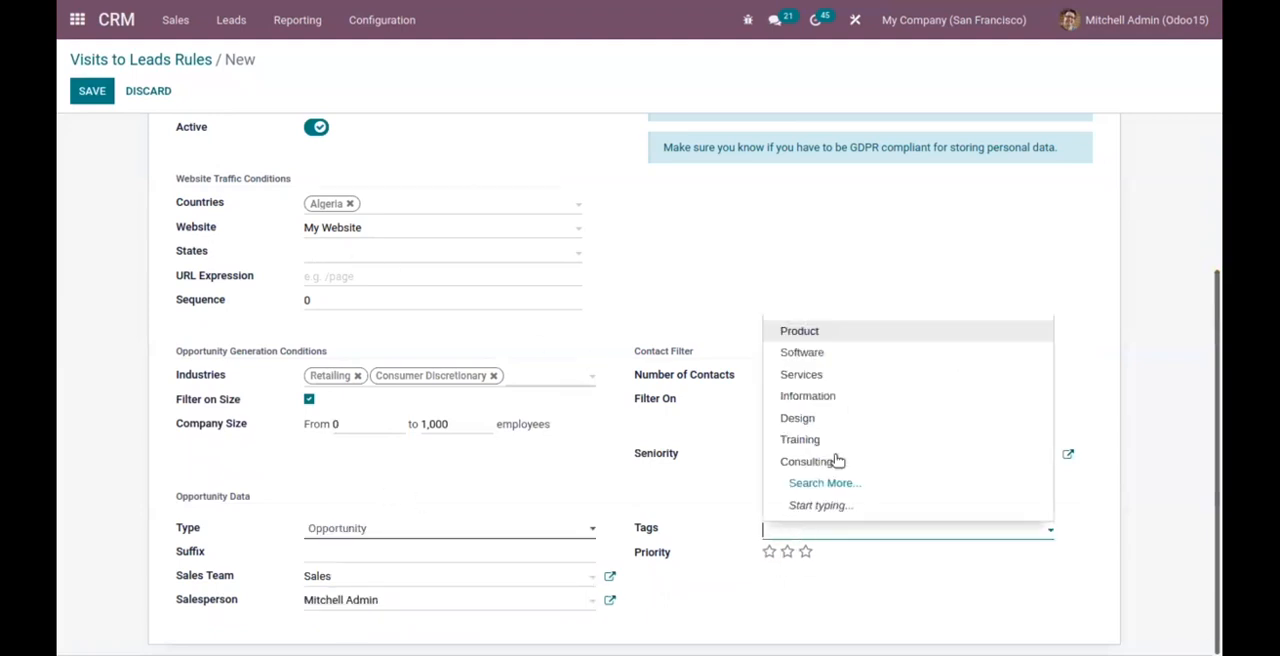
left_click(804, 354)
left_click(851, 527)
left_click(862, 354)
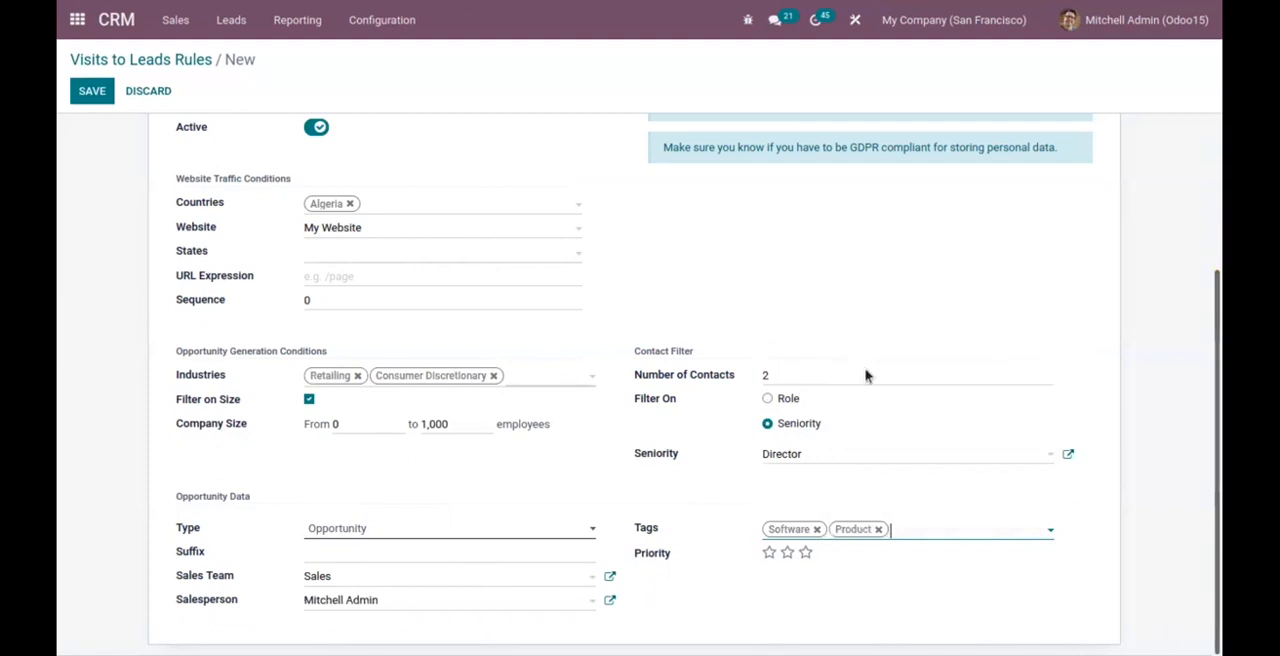
left_click(804, 553)
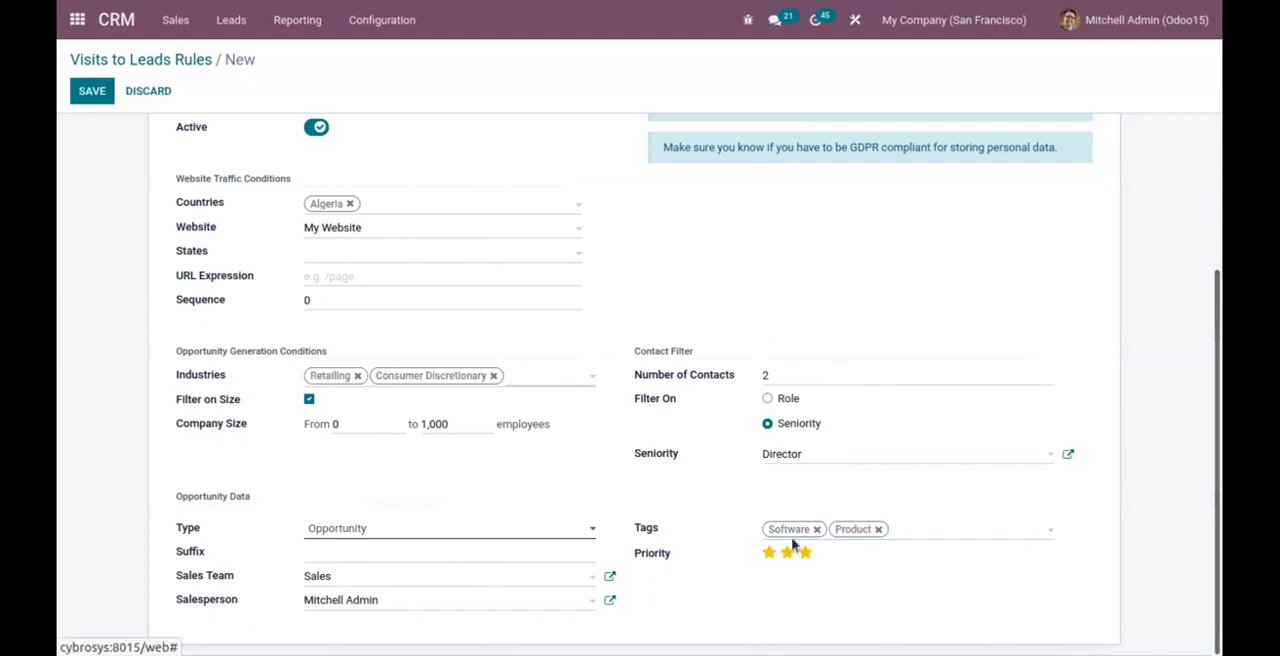
Save the Algeria visitors rule and dismiss the GeoIP notification.
scroll(795, 288, "up", 2)
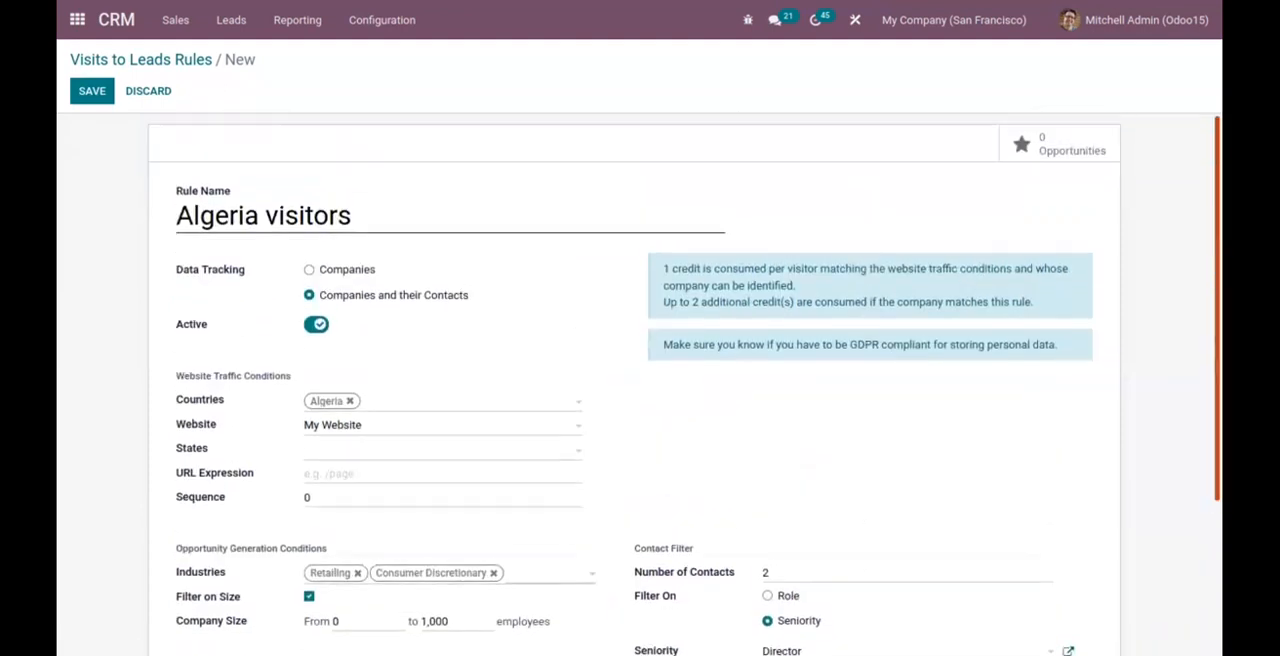
left_click(92, 91)
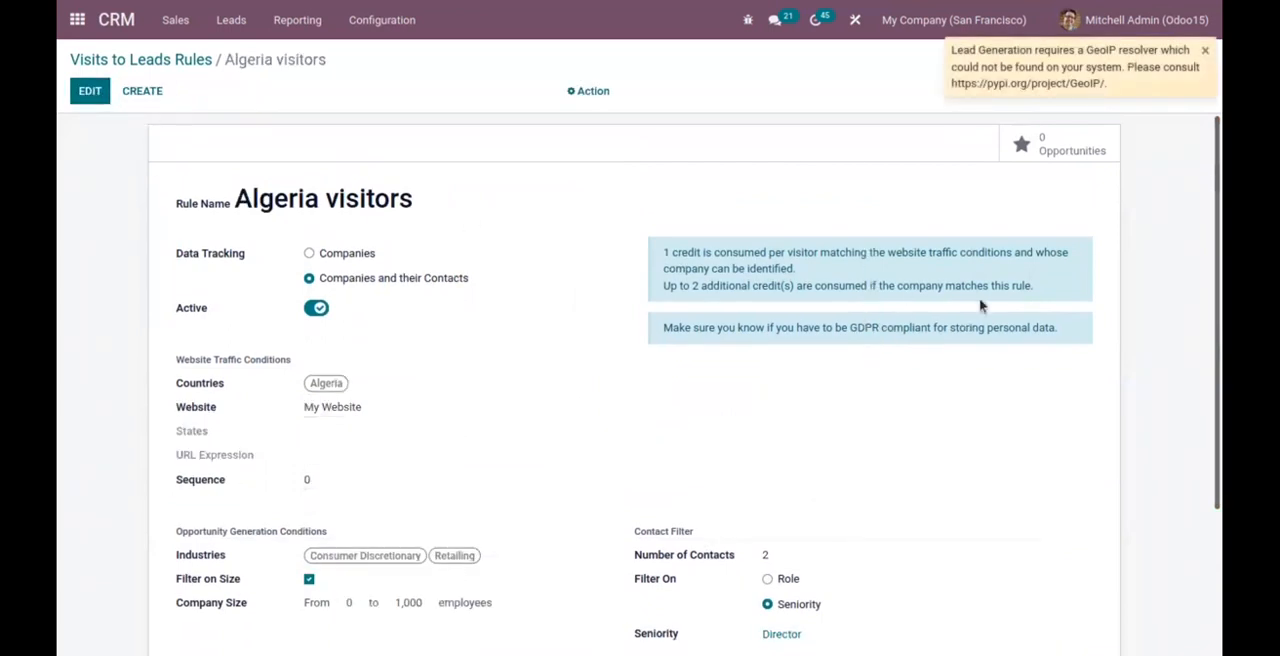
left_click(1205, 51)
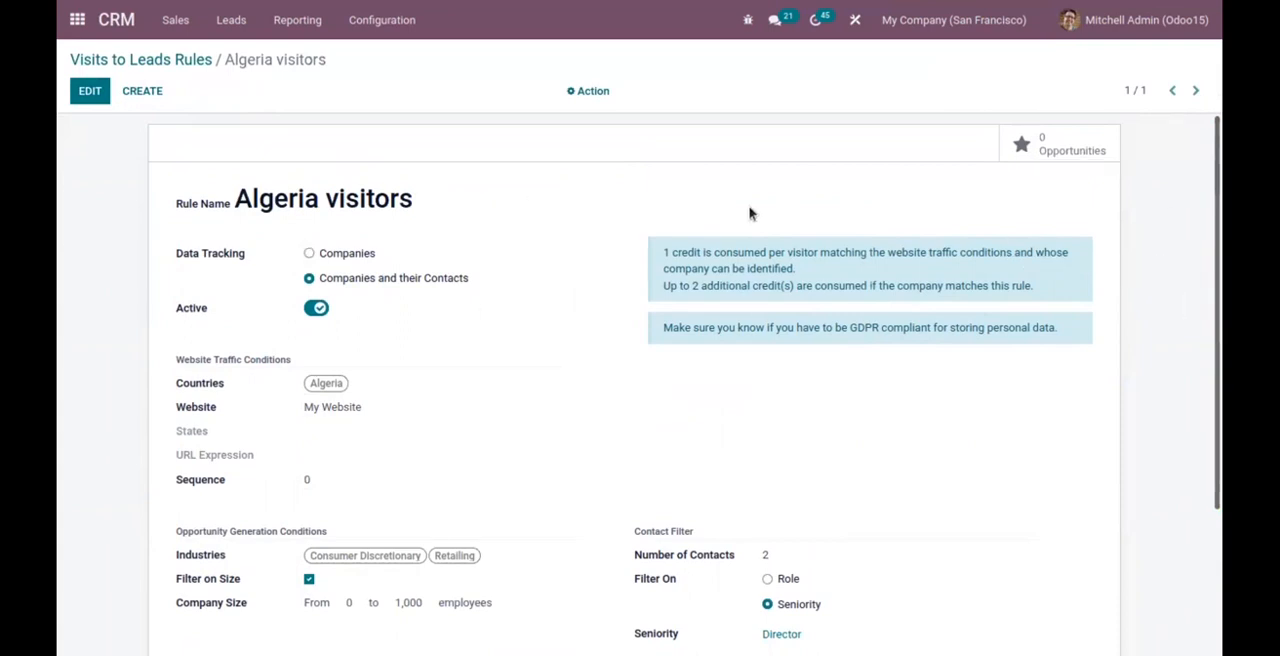
Check the opportunities generated by the Algeria visitors rule and review its entry in the Visits to Leads Rules list.
left_click(1069, 143)
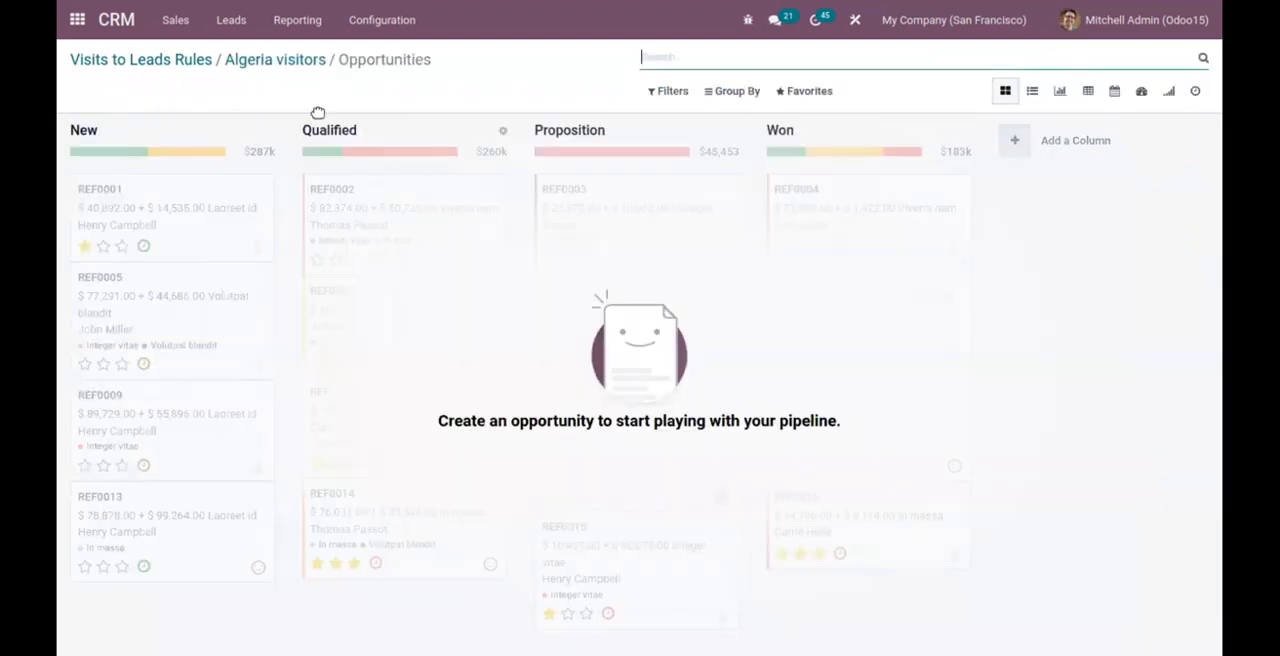
left_click(273, 62)
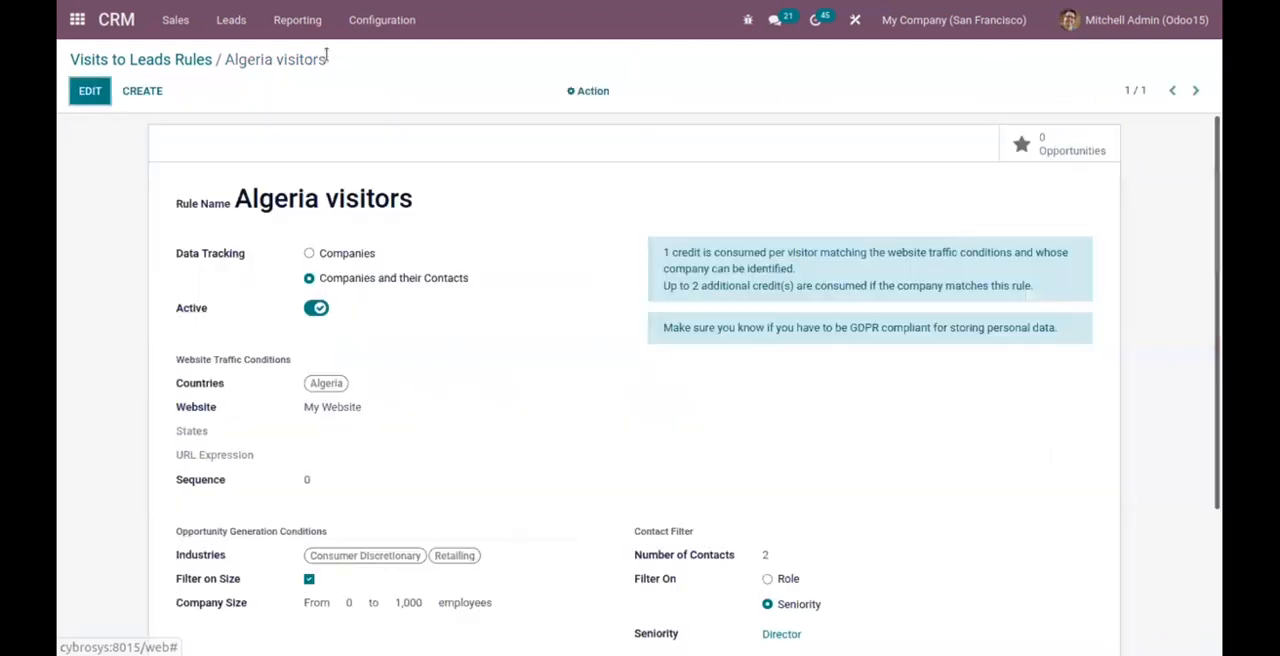
left_click(172, 62)
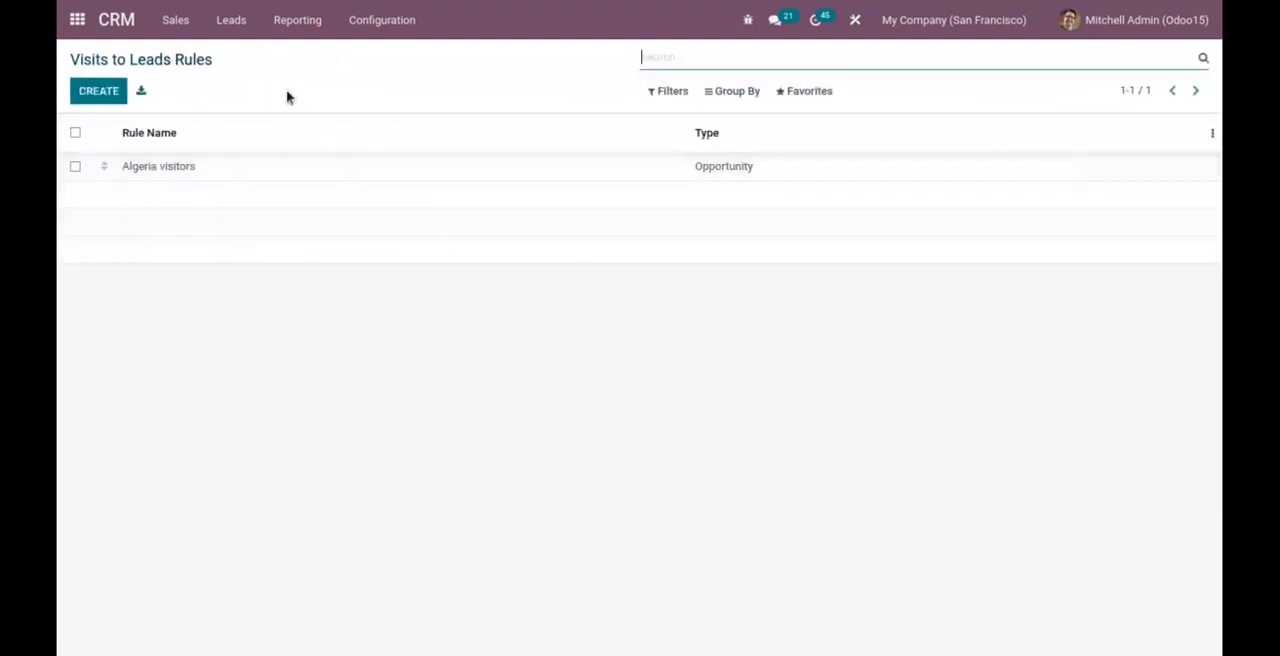
left_click(440, 170)
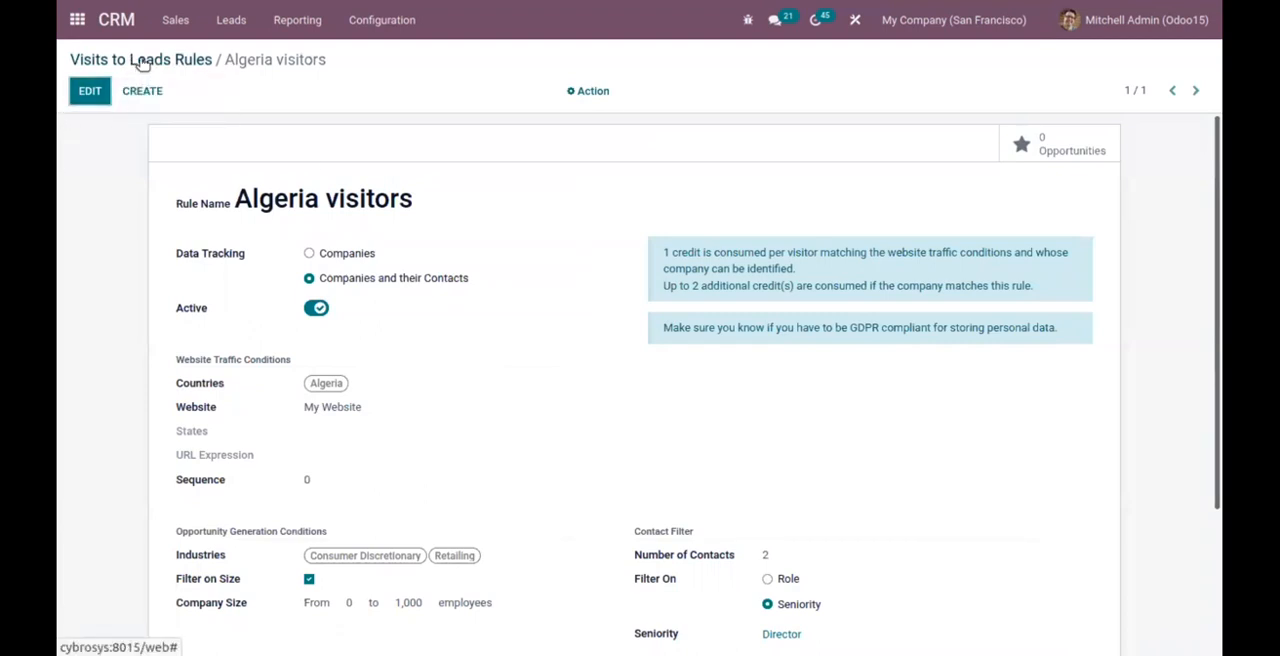
left_click(200, 62)
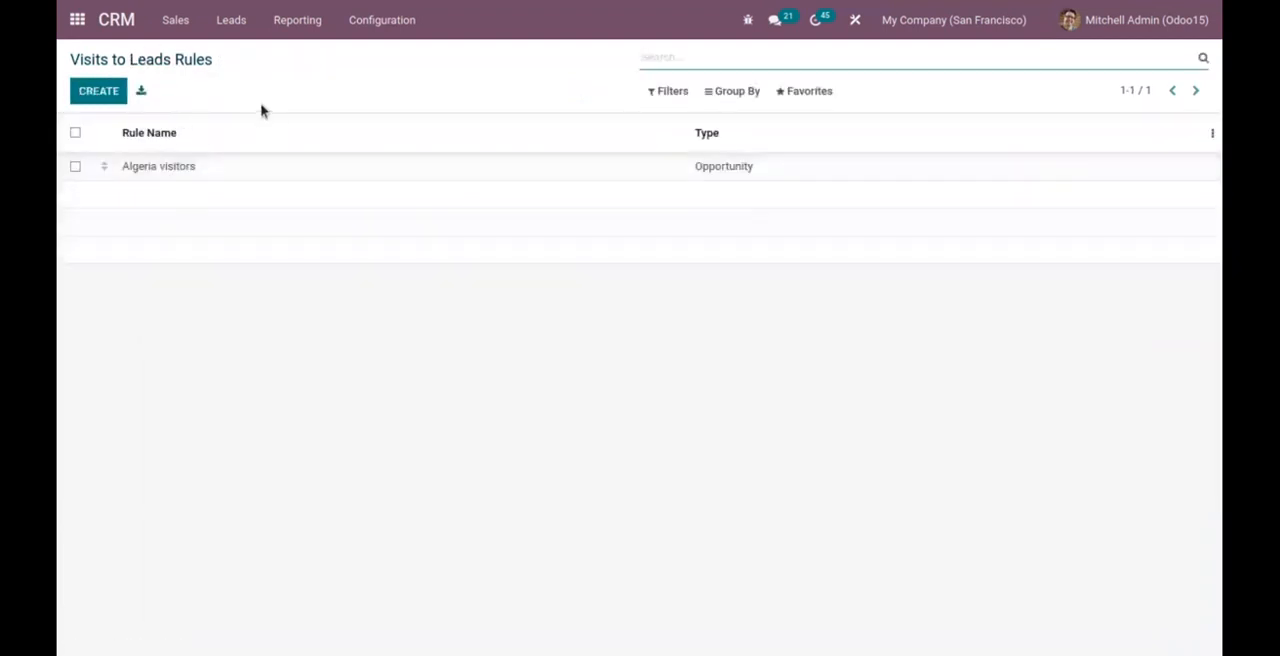